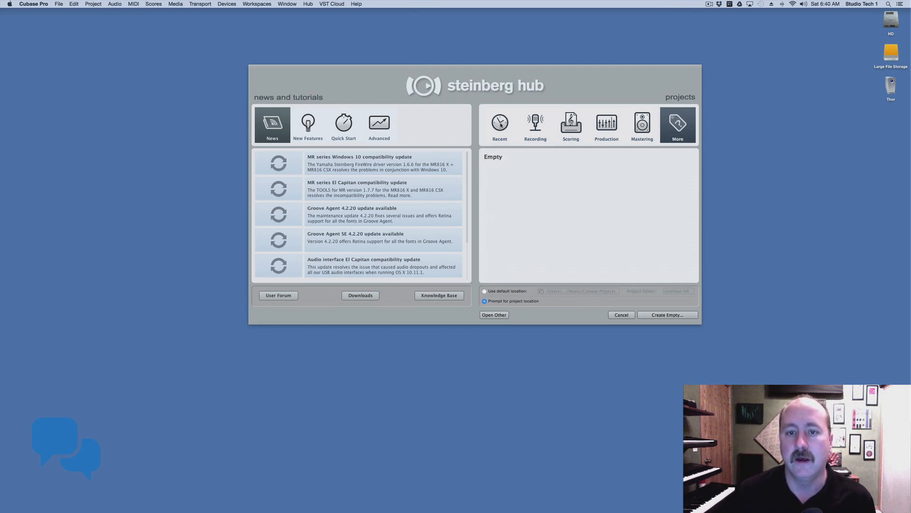
# Step: Browse the hub's recording, scoring, production and other project template categories, then close the hub without creating a project
pyautogui.click(500, 125)
pyautogui.click(536, 124)
pyautogui.click(569, 122)
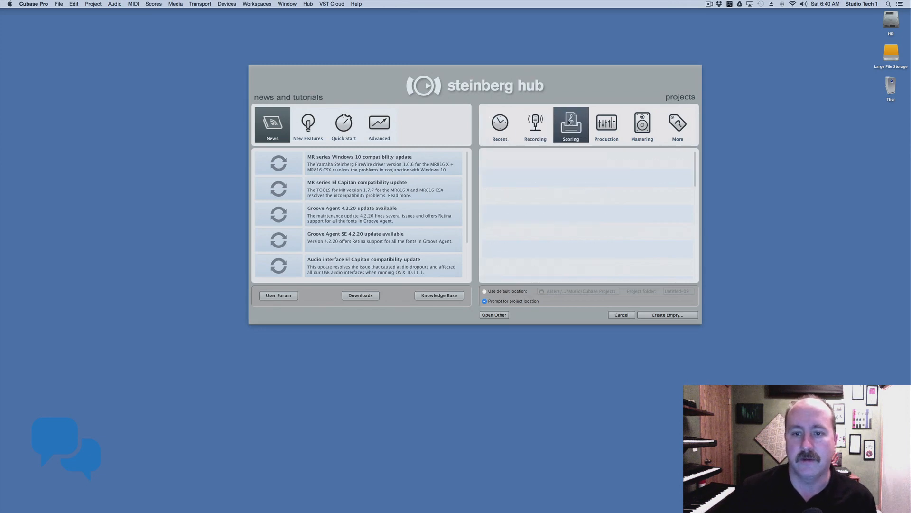
pyautogui.moveTo(695, 167)
pyautogui.mouseDown()
pyautogui.moveTo(697, 224)
pyautogui.moveTo(693, 174)
pyautogui.mouseUp()
pyautogui.click(612, 131)
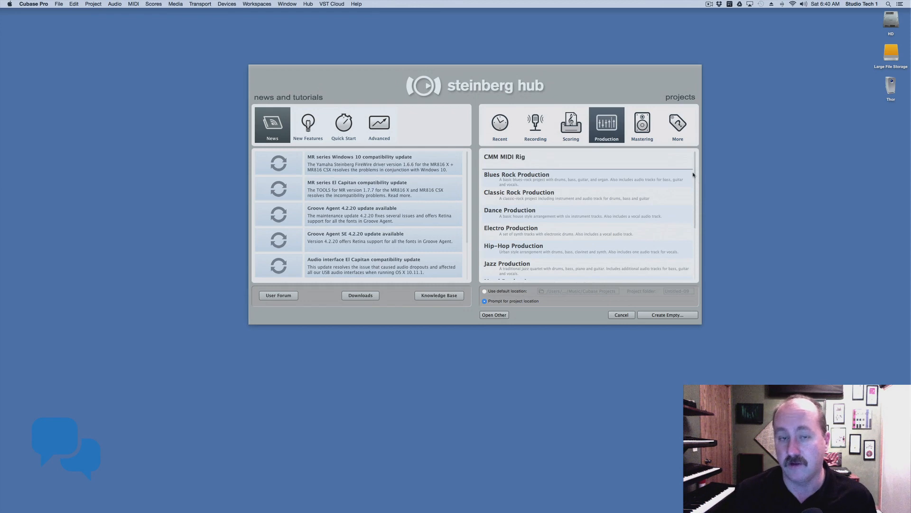
pyautogui.click(684, 125)
pyautogui.click(621, 315)
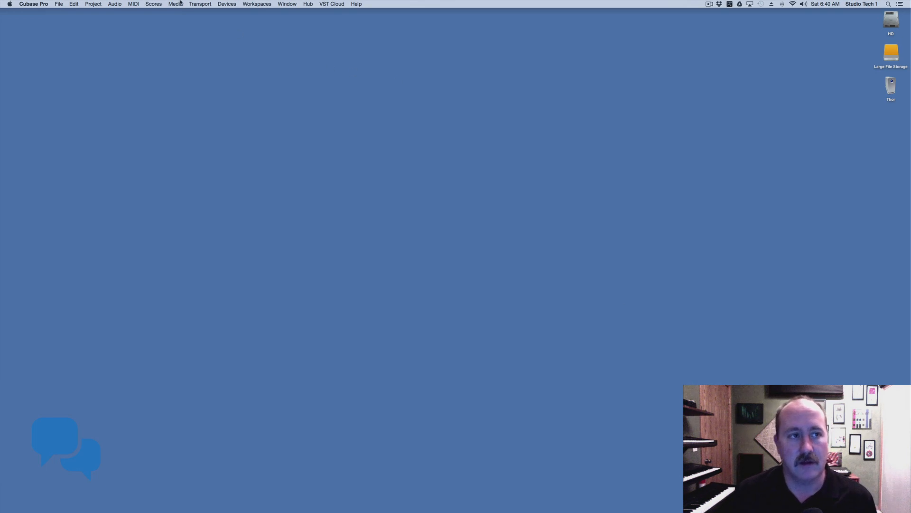
# Step: Open the LA Red 103 BPM Eb project from the Loop Browser with its results filtered to projects
pyautogui.click(180, 3)
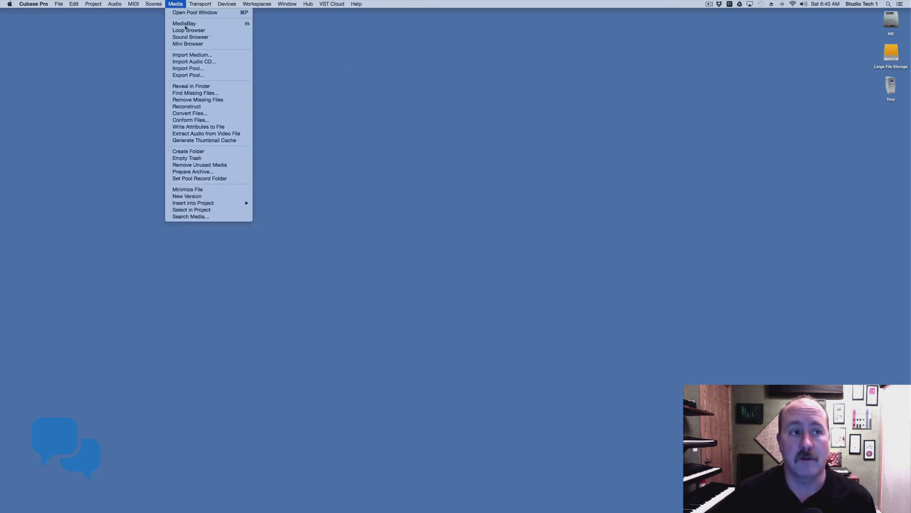
pyautogui.click(214, 31)
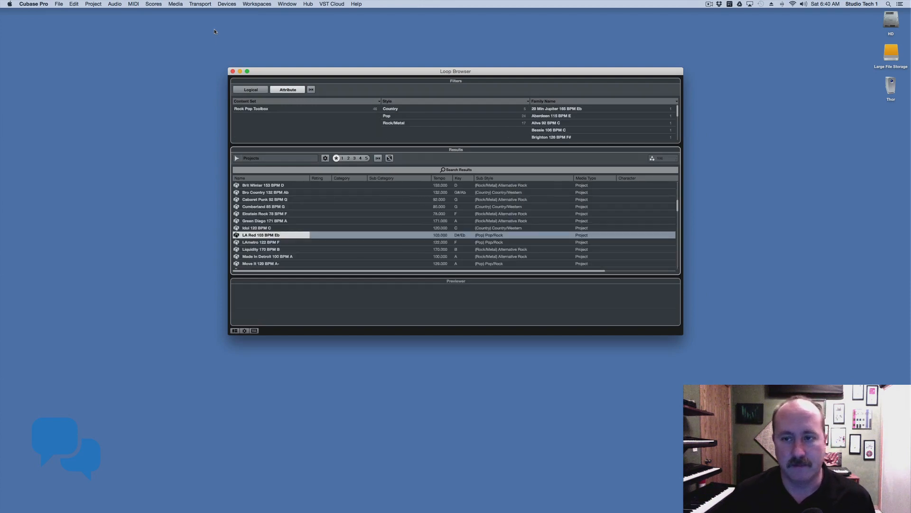
pyautogui.click(290, 158)
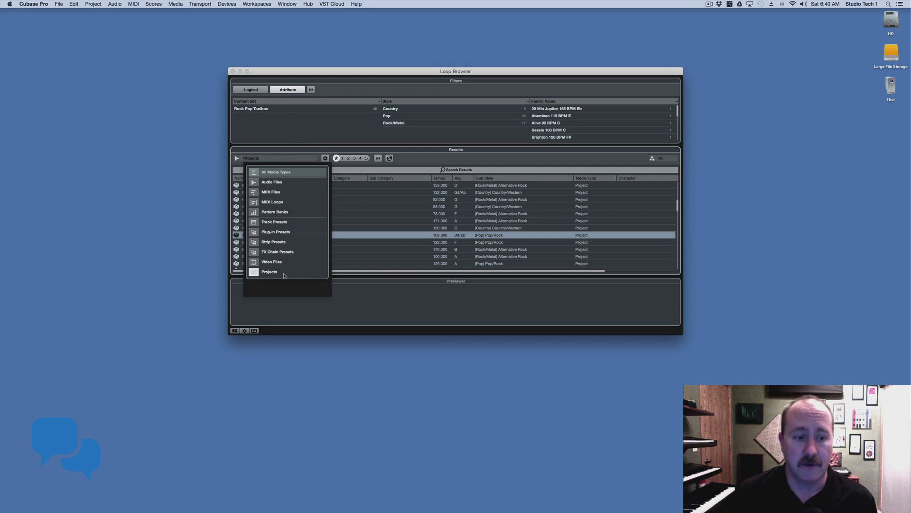
pyautogui.click(418, 161)
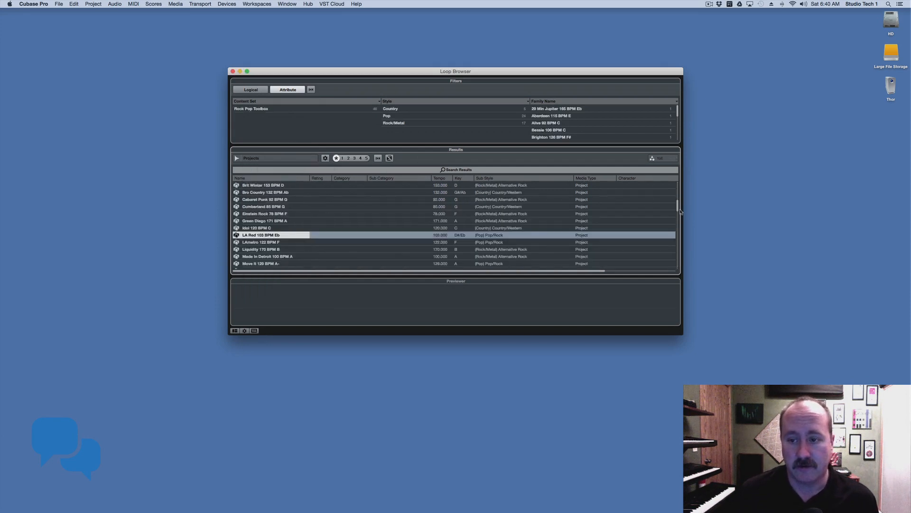
pyautogui.moveTo(679, 209)
pyautogui.mouseDown()
pyautogui.moveTo(680, 260)
pyautogui.moveTo(682, 209)
pyautogui.mouseUp()
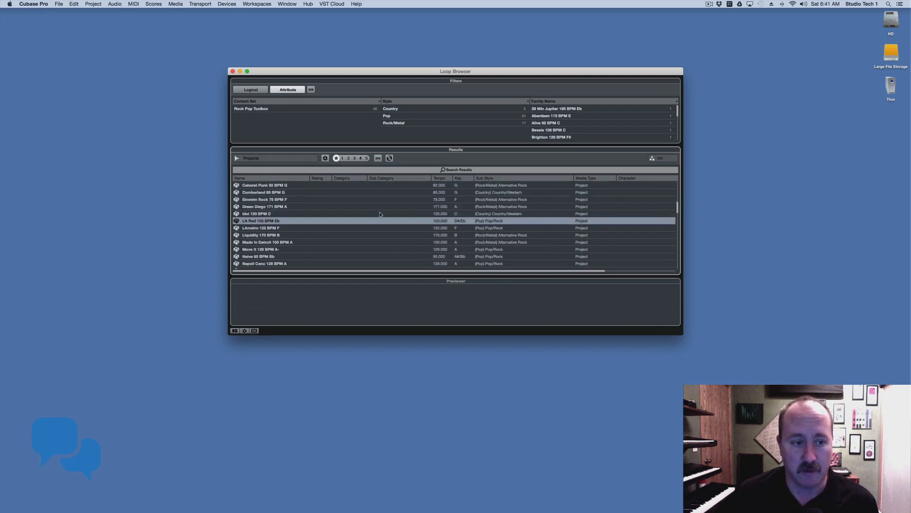
pyautogui.click(253, 222)
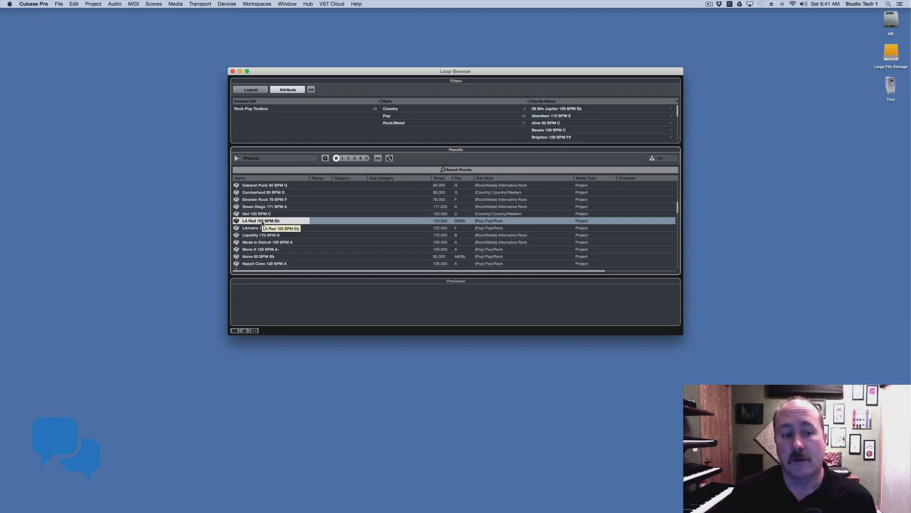
pyautogui.doubleClick(263, 222)
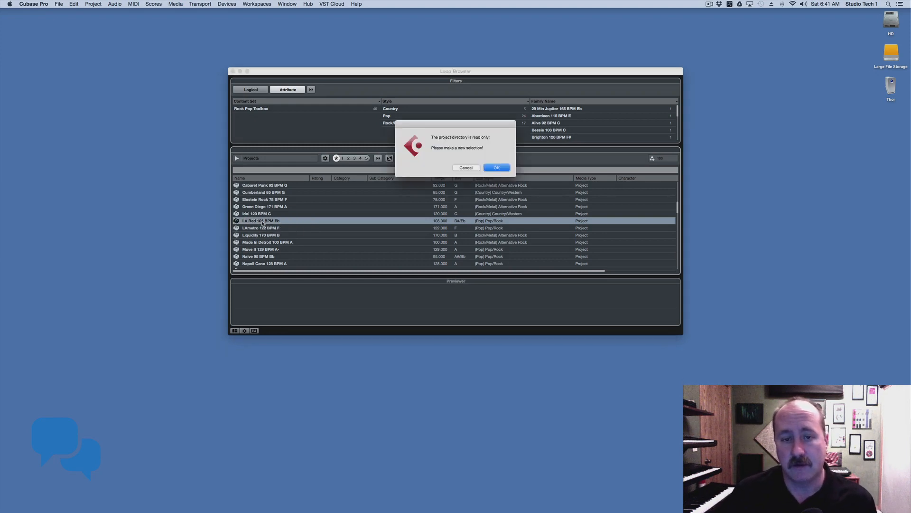
# Step: Create a folder named MY LA RED on the Desktop and set it as the project folder
pyautogui.click(495, 169)
pyautogui.click(152, 127)
pyautogui.click(152, 118)
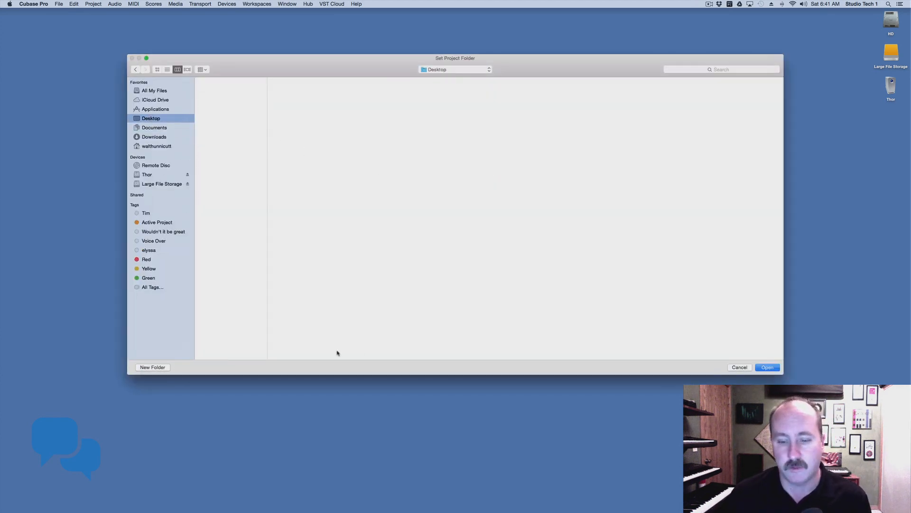
pyautogui.click(152, 367)
pyautogui.write('MY LA ')
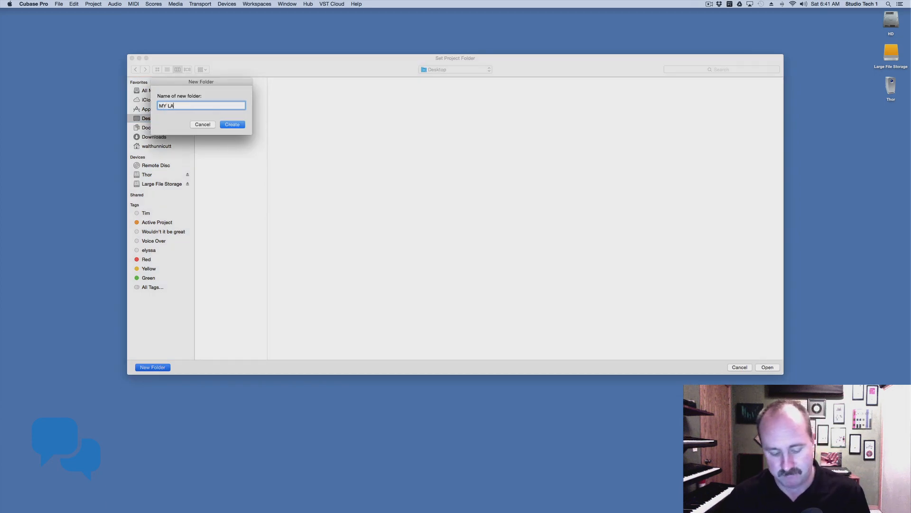
pyautogui.write('RED')
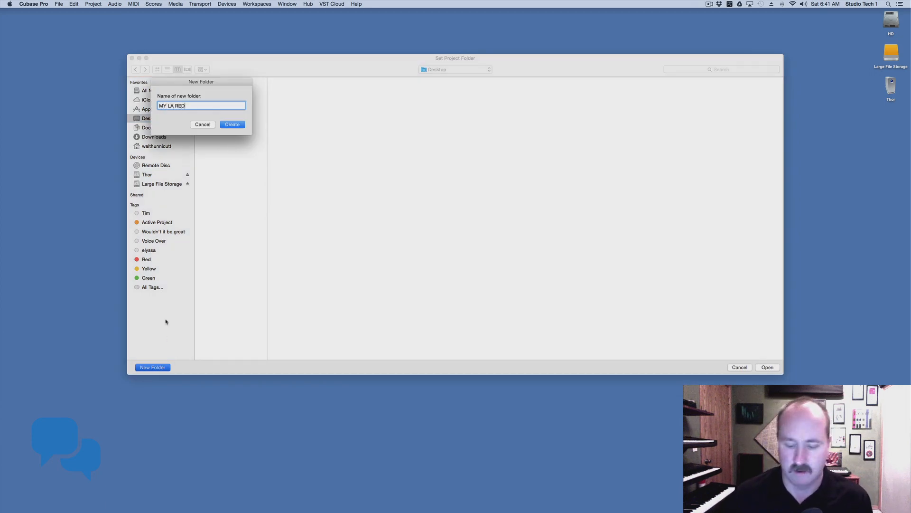
pyautogui.click(234, 125)
pyautogui.press('Return')
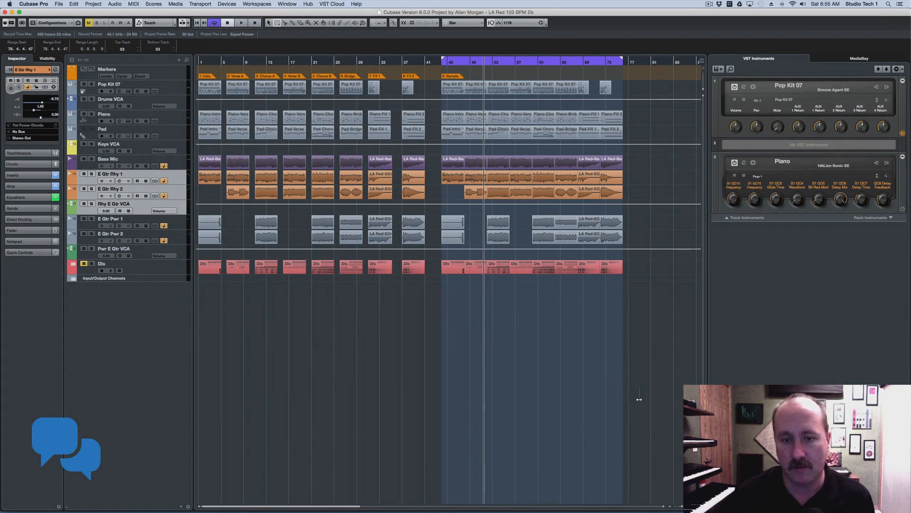
# Step: Play back a passage of the full LA Red arrangement and stop
pyautogui.press('space')
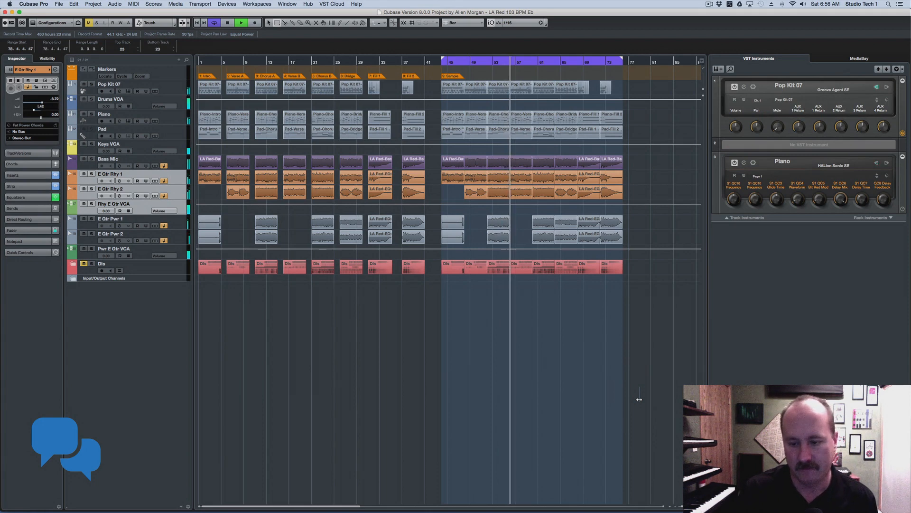
pyautogui.press('space')
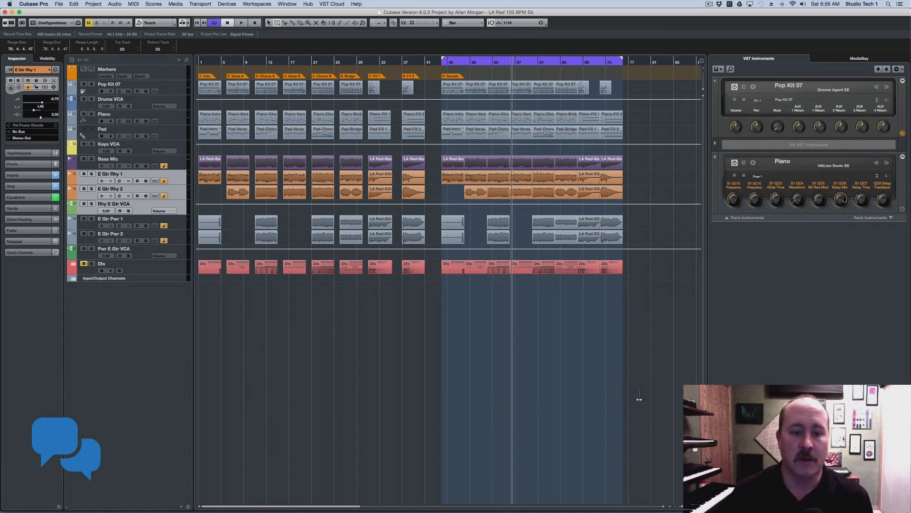
# Step: Expand the DIs folder track, solo the E Gtr Rhy 1 DI track and listen to a short passage
pyautogui.click(73, 264)
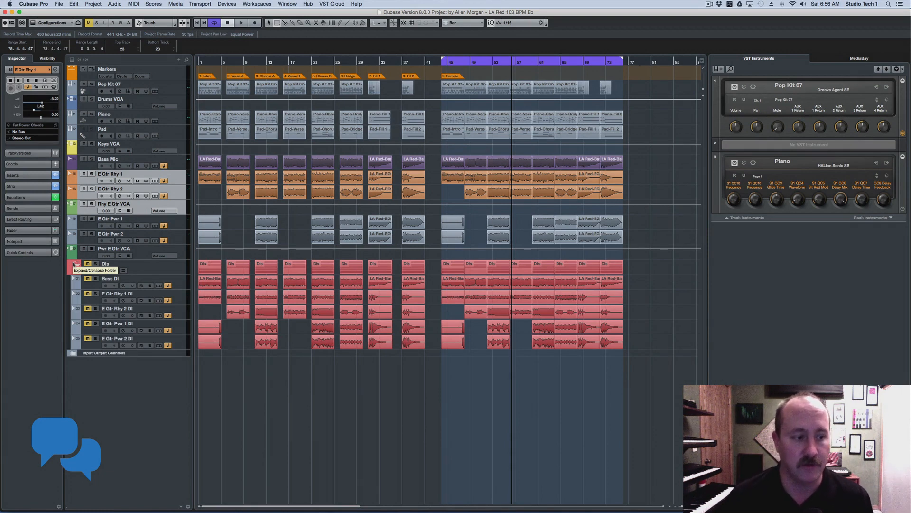
pyautogui.click(181, 300)
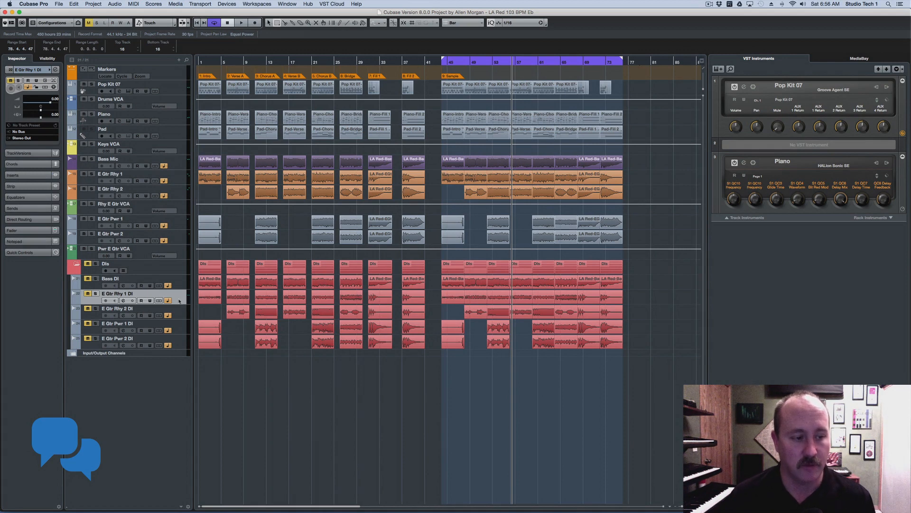
pyautogui.click(95, 293)
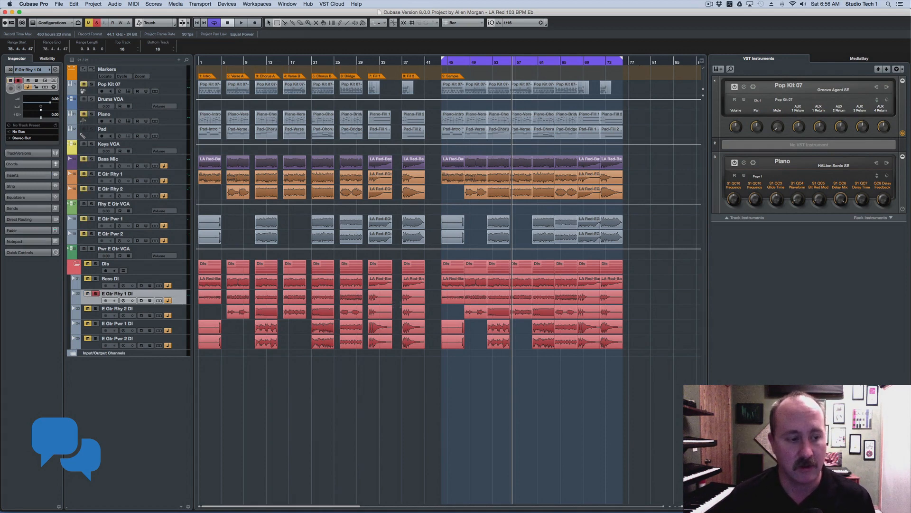
pyautogui.press('space')
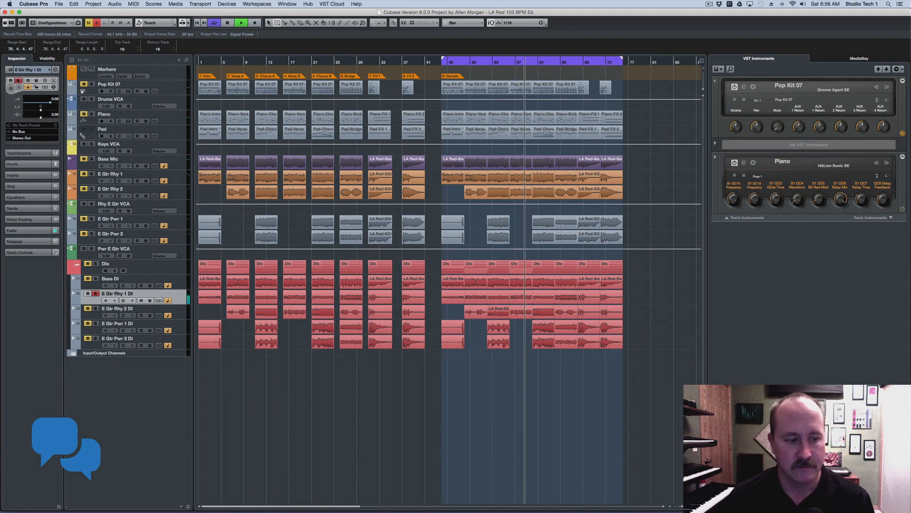
pyautogui.press('space')
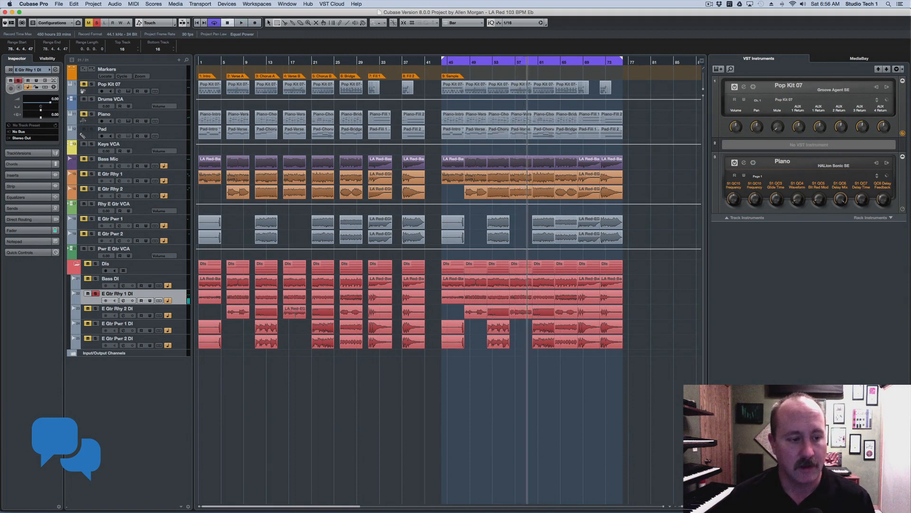
# Step: Examine the strip and equalizer in the E Gtr Rhy 1 DI channel settings, then close them
pyautogui.click(55, 70)
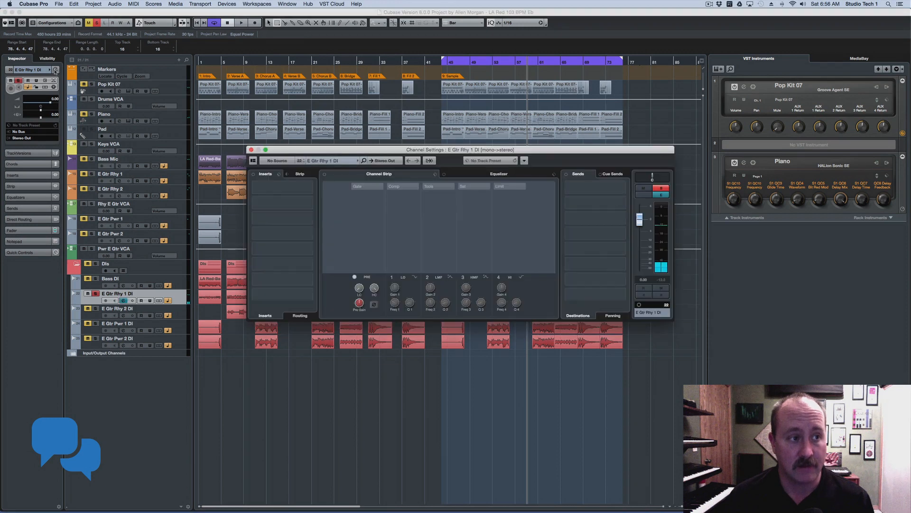
pyautogui.click(298, 174)
pyautogui.click(470, 177)
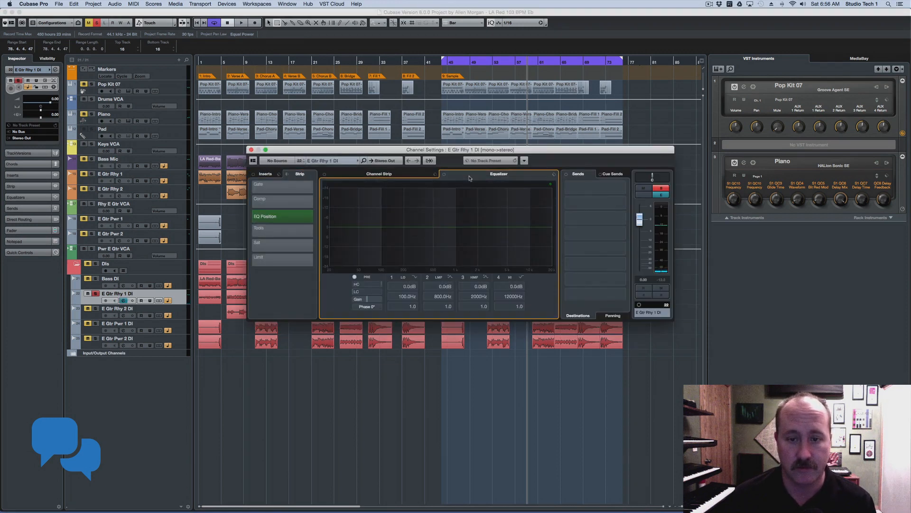
pyautogui.click(251, 150)
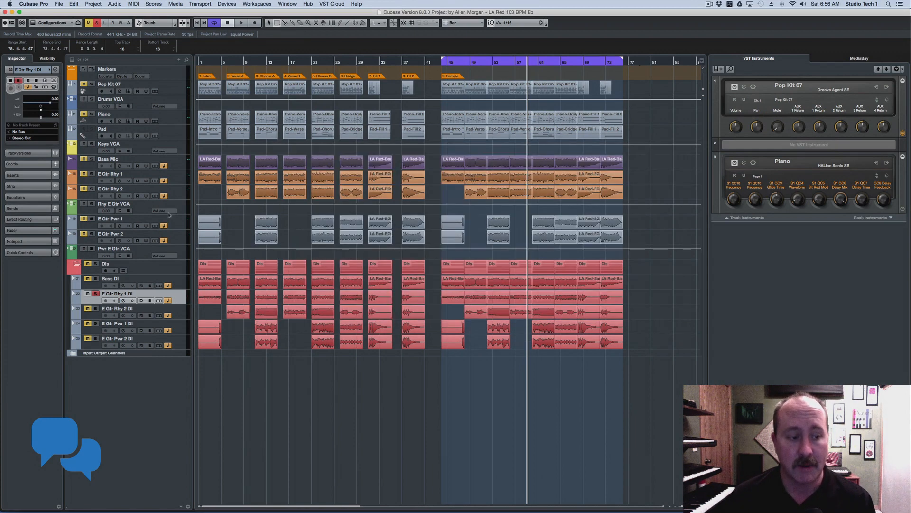
# Step: Unsolo the E Gtr Rhy 1 DI track and collapse the DIs folder track
pyautogui.click(95, 293)
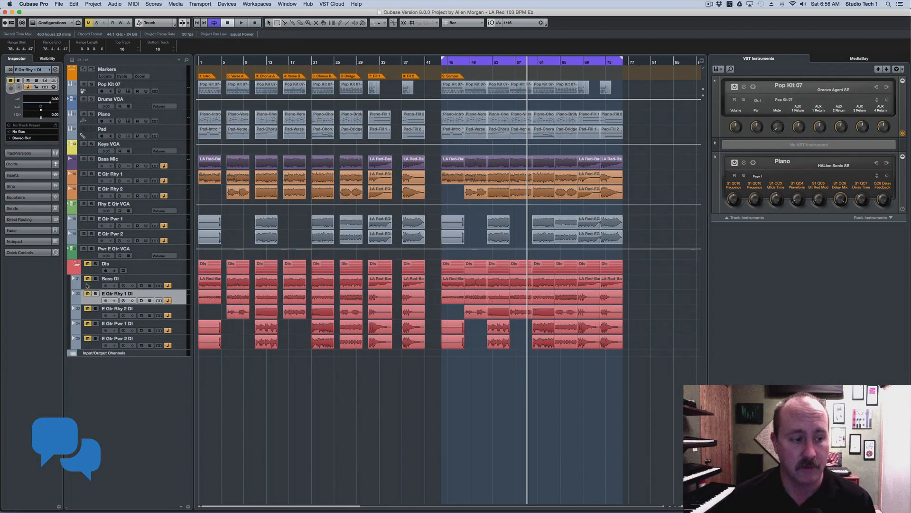
pyautogui.click(76, 264)
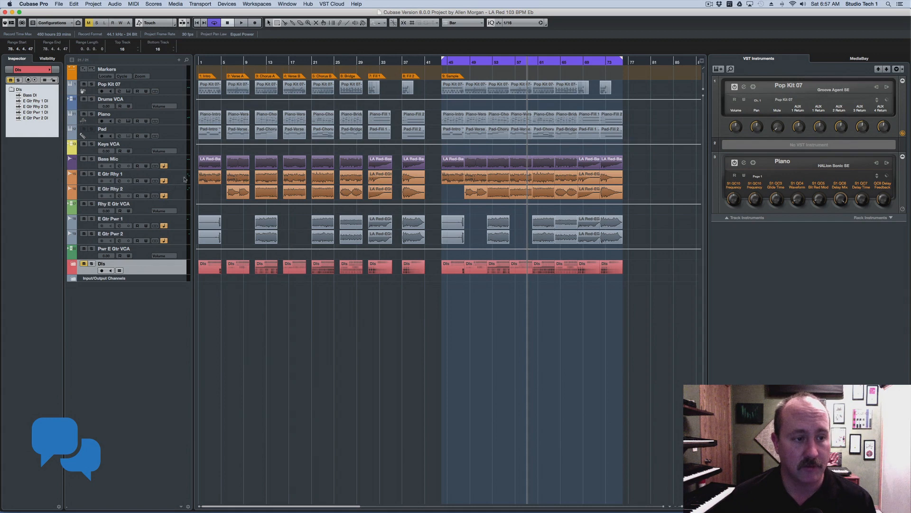
# Step: Examine the inserts, channel strip and equalizer in the E Gtr Rhy 1 track's channel settings
pyautogui.click(182, 178)
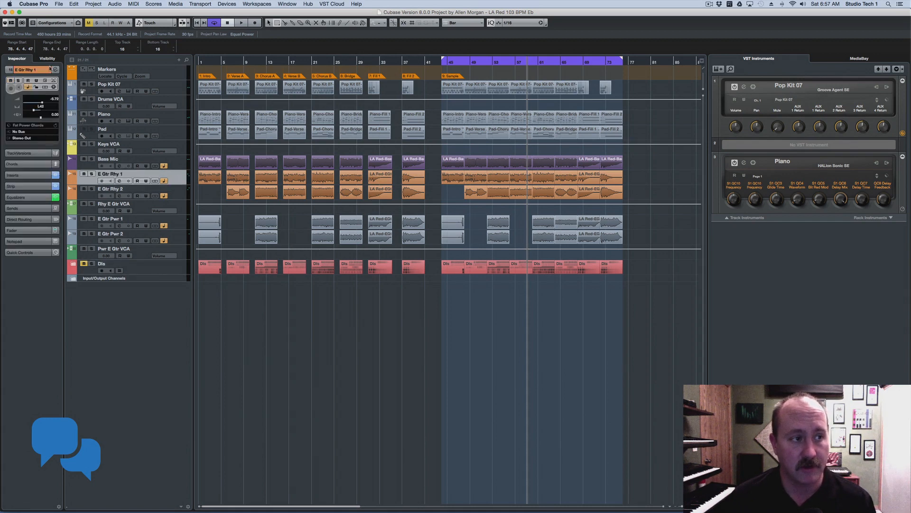
pyautogui.click(56, 70)
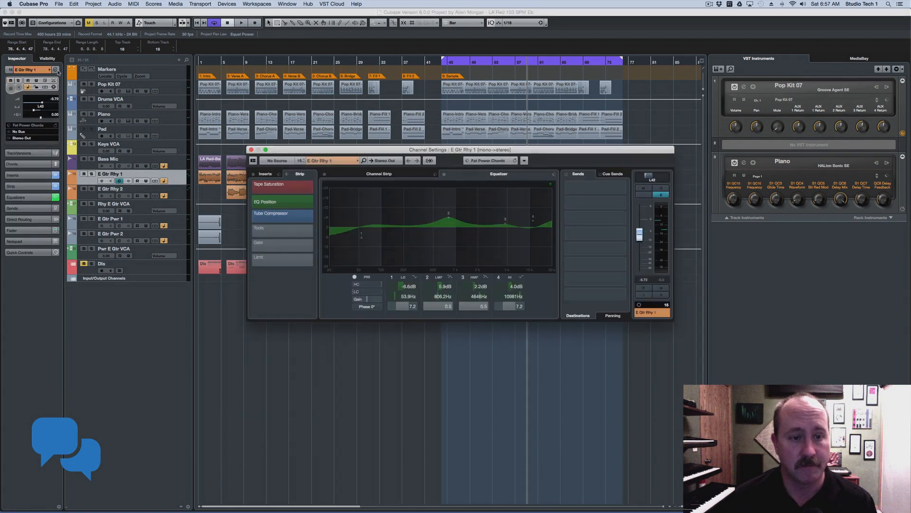
pyautogui.click(265, 174)
pyautogui.click(399, 174)
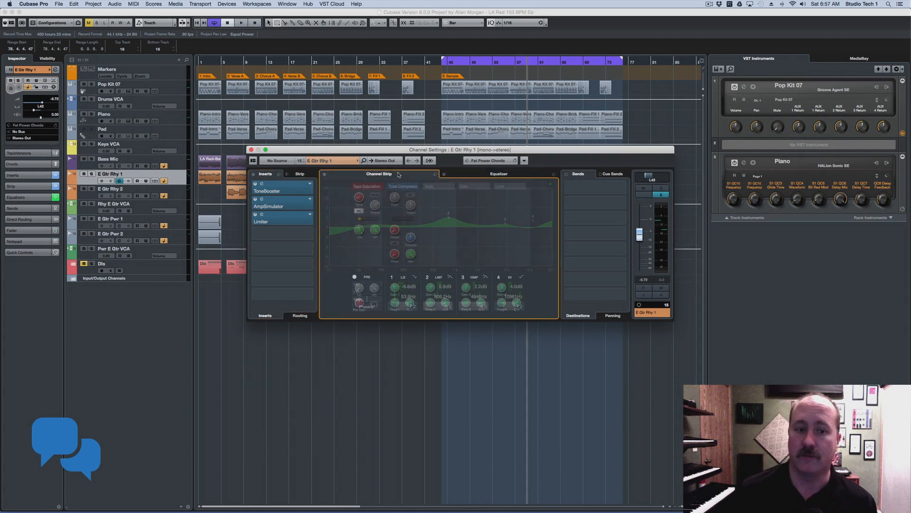
pyautogui.click(485, 174)
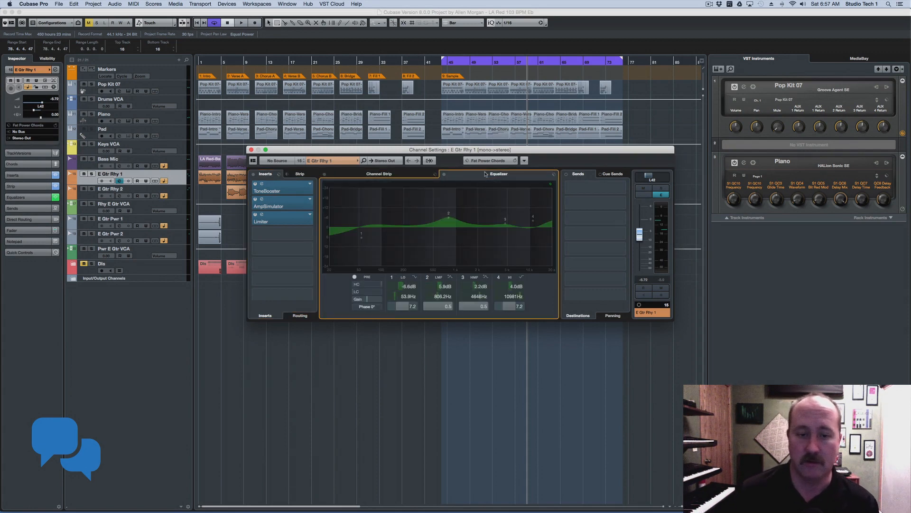
pyautogui.click(393, 175)
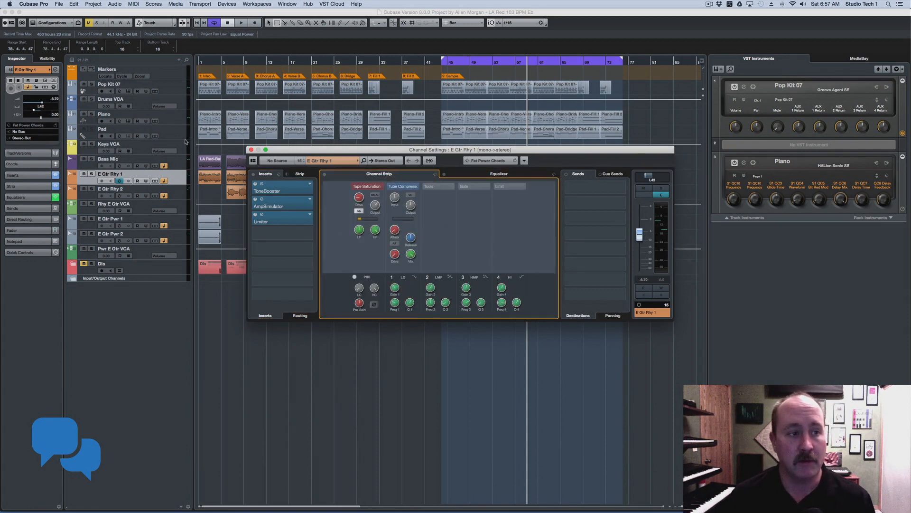
# Step: Minimize the project window and switch the channel settings to the Piano channel
pyautogui.click(12, 11)
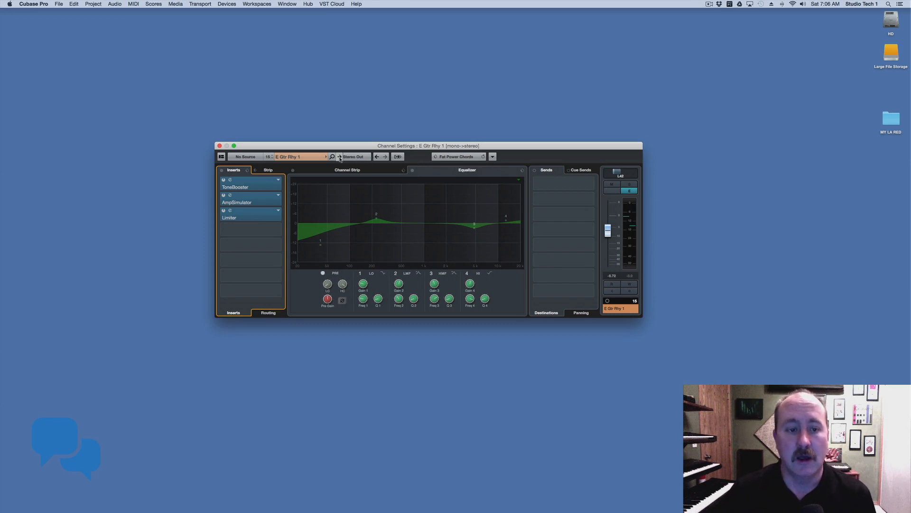
pyautogui.click(325, 157)
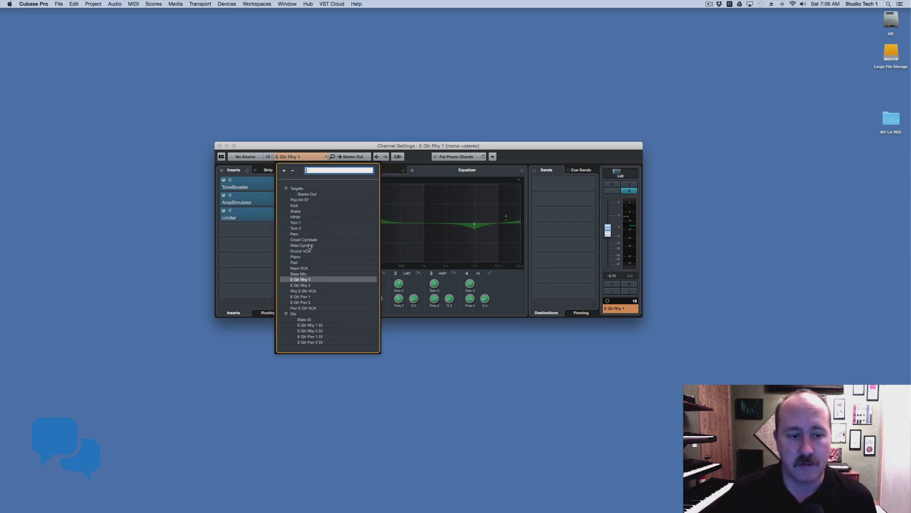
pyautogui.click(296, 258)
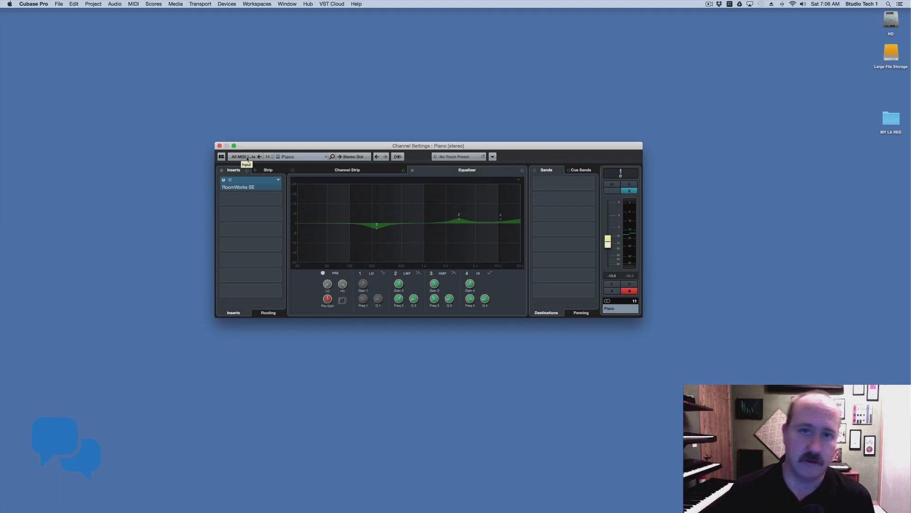
# Step: Look through the Piano channel's strip, inserts, channel strip, equalizer, cue sends and sends sections
pyautogui.click(267, 170)
pyautogui.click(240, 169)
pyautogui.click(336, 170)
pyautogui.click(439, 171)
pyautogui.click(585, 170)
pyautogui.click(542, 170)
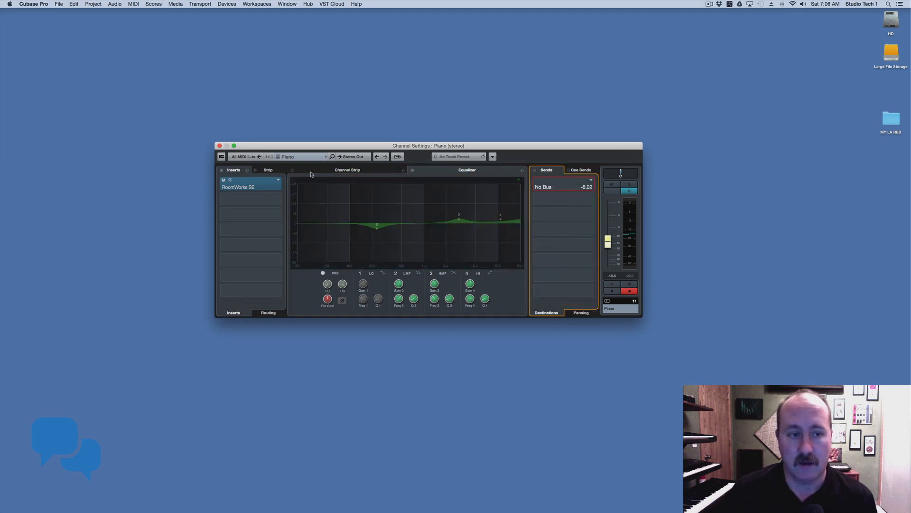
# Step: Switch the channel settings from Piano to E Gtr Rhy 1 and on to the Keys VCA channel
pyautogui.click(304, 159)
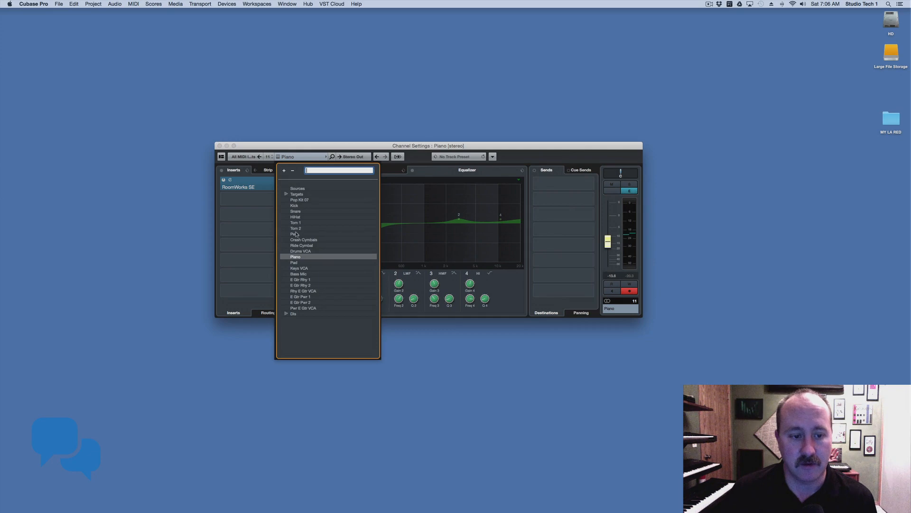
pyautogui.click(302, 280)
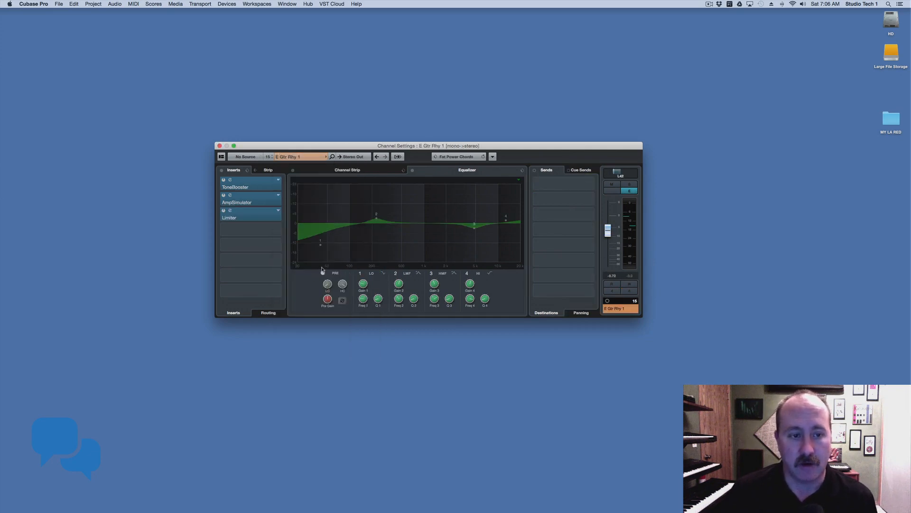
pyautogui.click(299, 158)
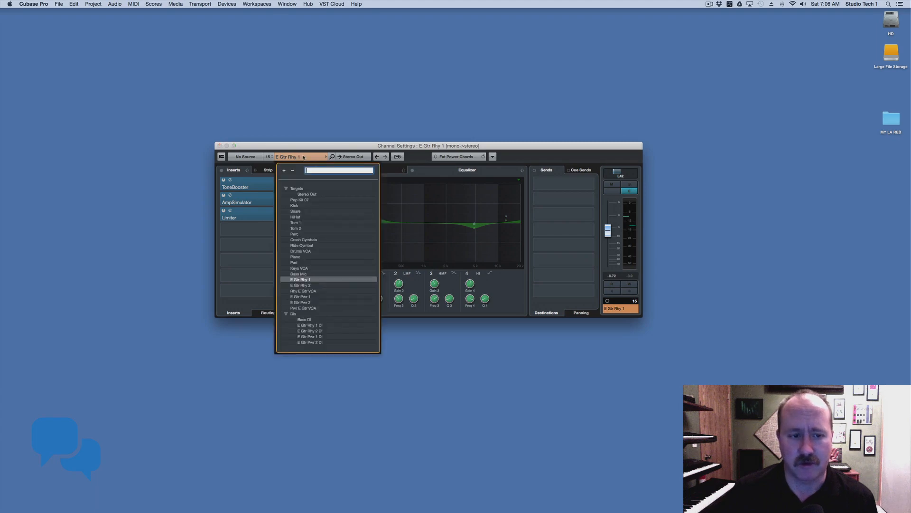
pyautogui.click(306, 269)
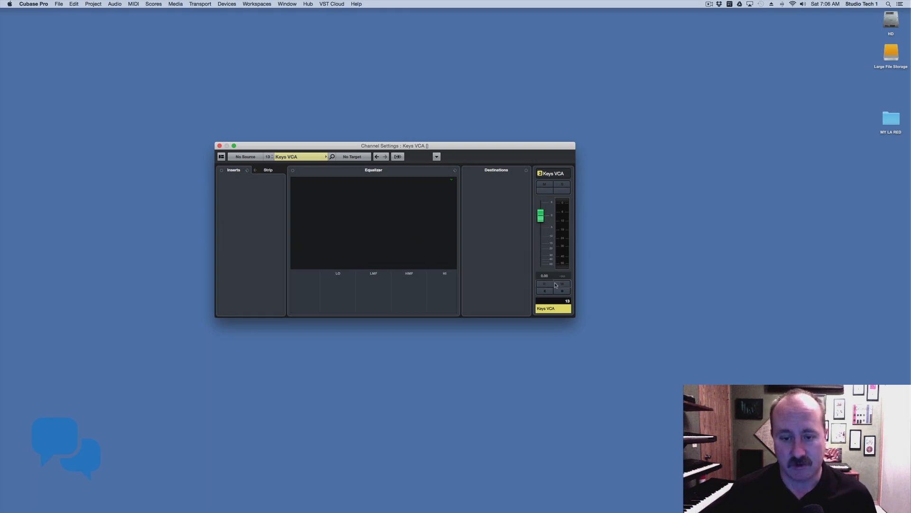
# Step: Step the channel settings back to the Piano channel and select the E Gtr Rhy 1 channel
pyautogui.doubleClick(272, 155)
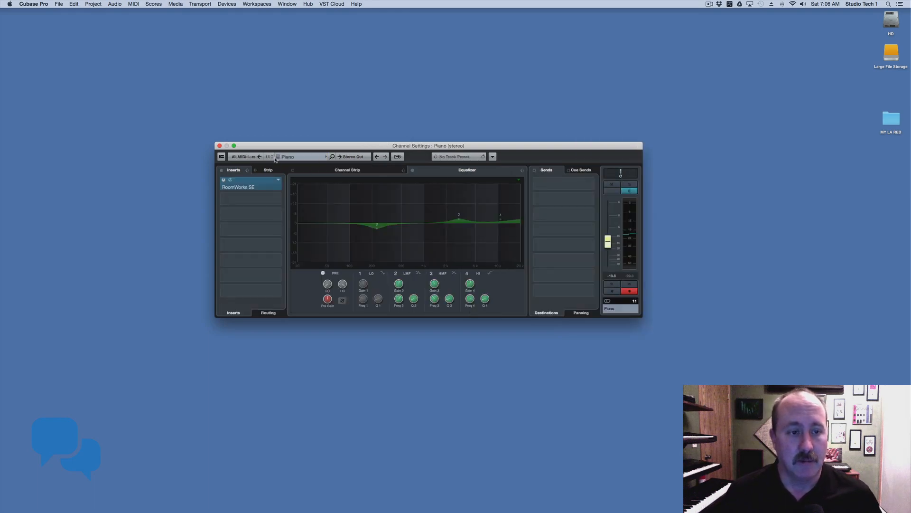
pyautogui.click(284, 156)
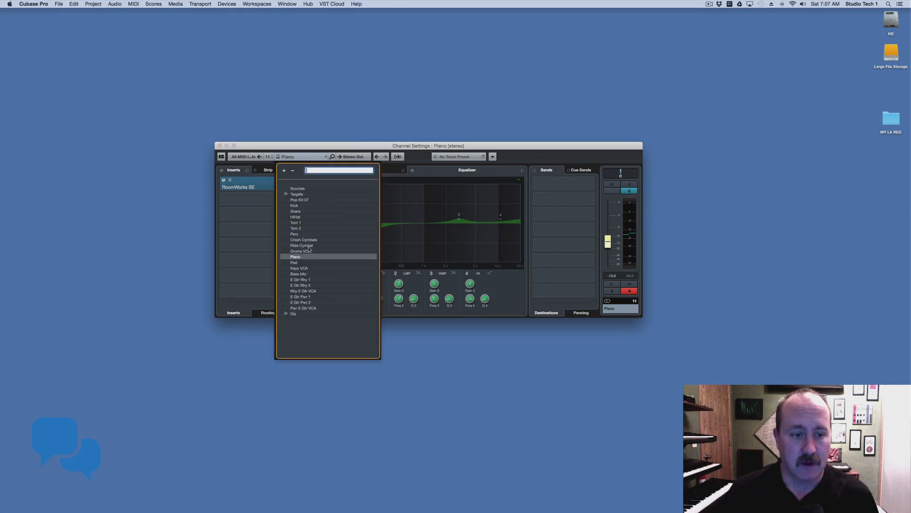
pyautogui.click(306, 279)
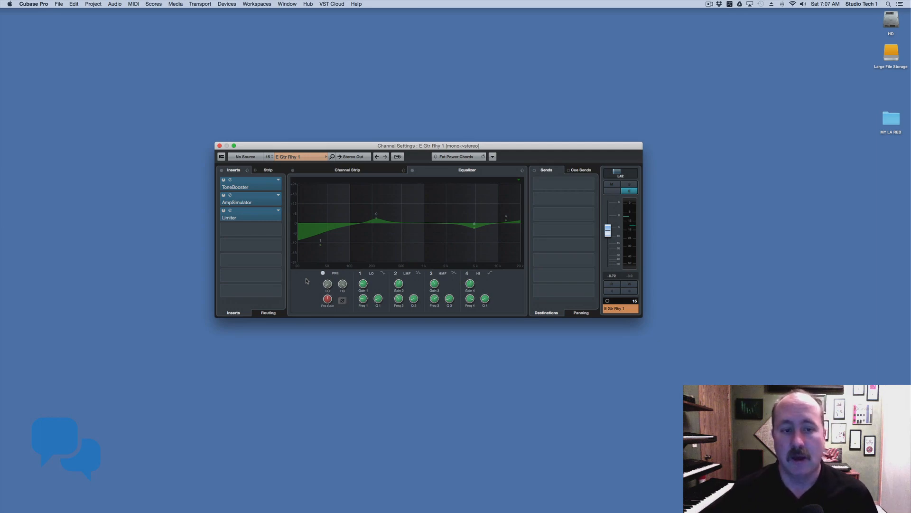
pyautogui.click(306, 280)
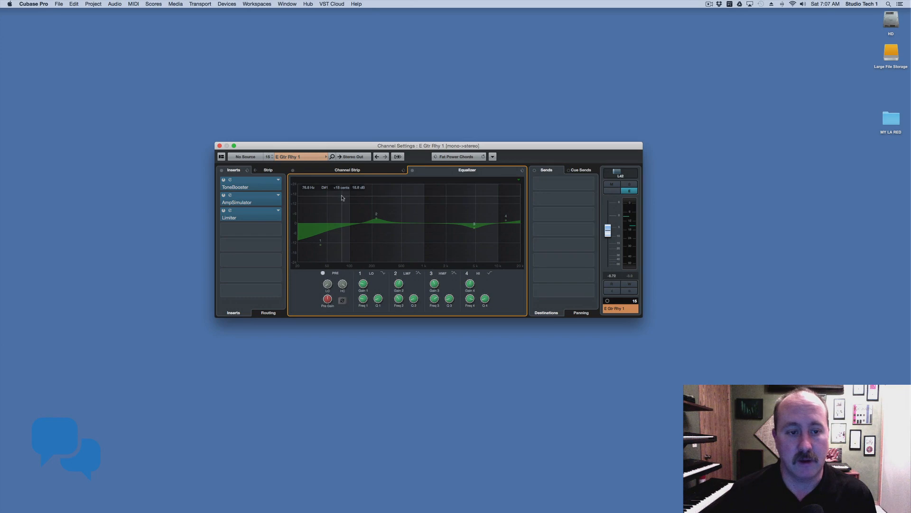
# Step: Move Tape Saturation behind the Gate in the E Gtr Rhy 1 strip, and try moving EnvelopeShaper behind the VintageCompressor
pyautogui.click(348, 171)
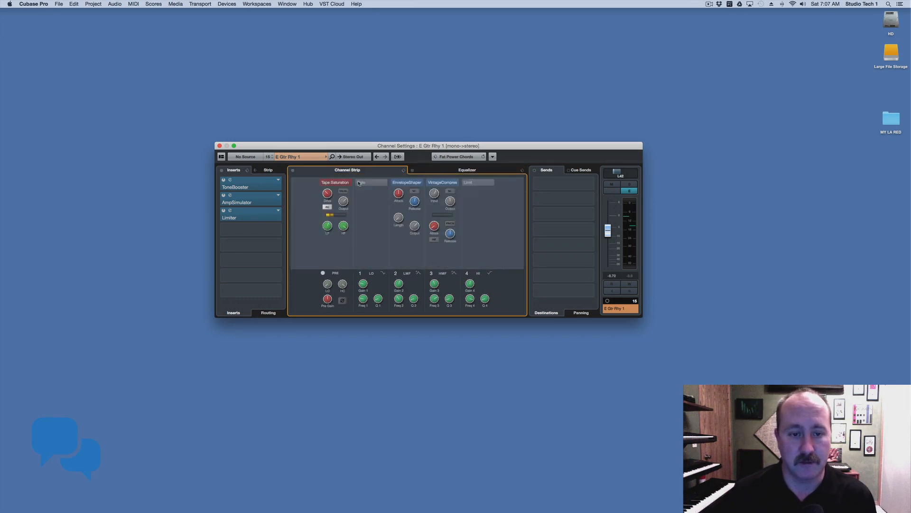
pyautogui.click(269, 170)
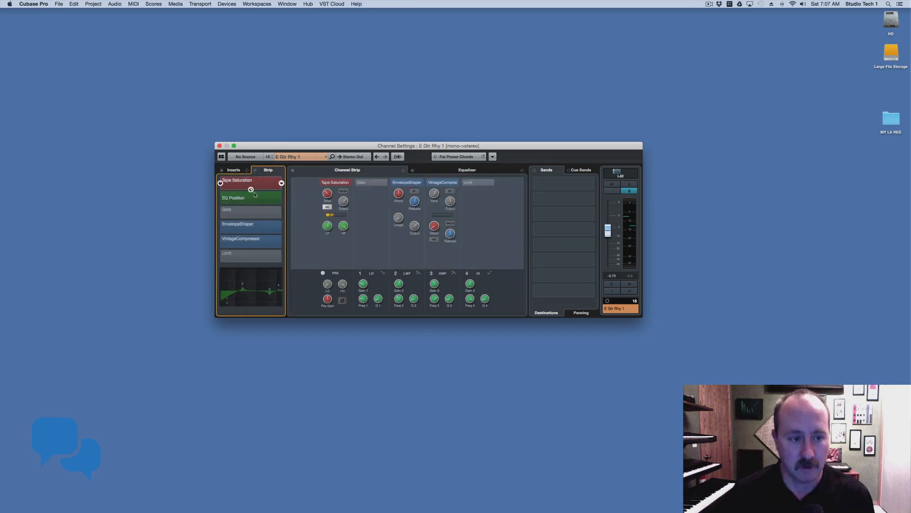
pyautogui.moveTo(259, 182); pyautogui.dragTo(251, 215)
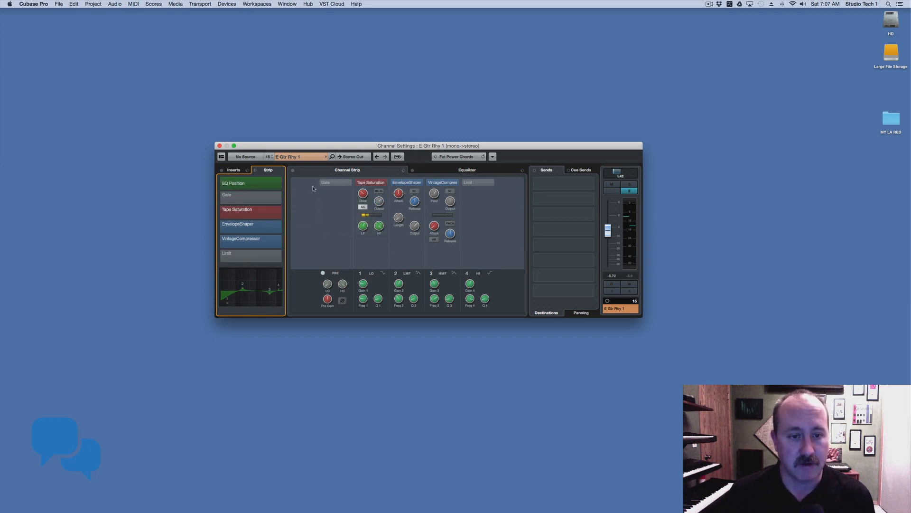
pyautogui.moveTo(406, 183); pyautogui.dragTo(436, 187)
pyautogui.click(460, 176)
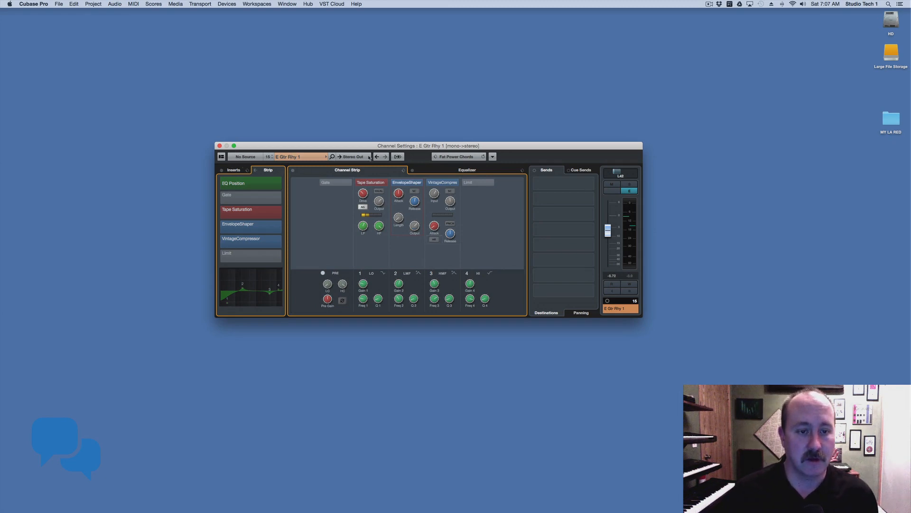
# Step: Check the E Gtr Rhy 1 inserts and their routing, and return to the strip modules
pyautogui.click(239, 170)
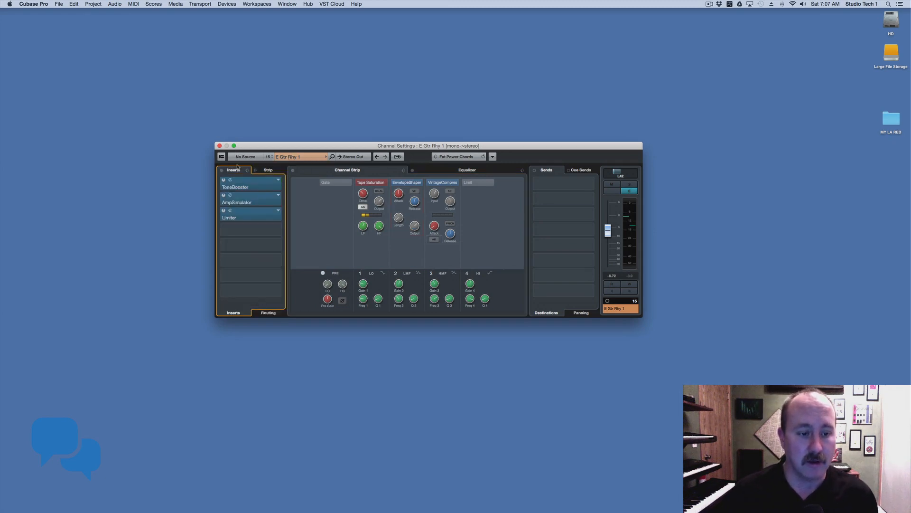
pyautogui.click(271, 312)
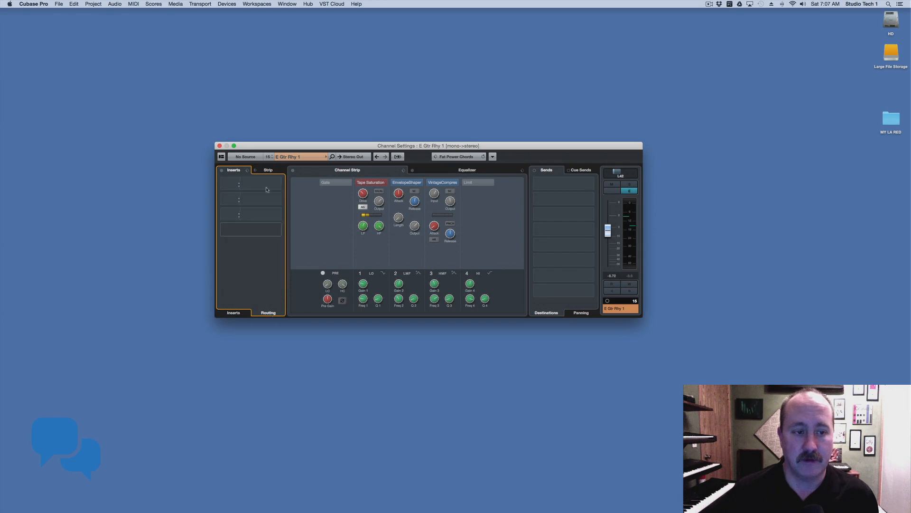
pyautogui.click(233, 313)
pyautogui.click(265, 171)
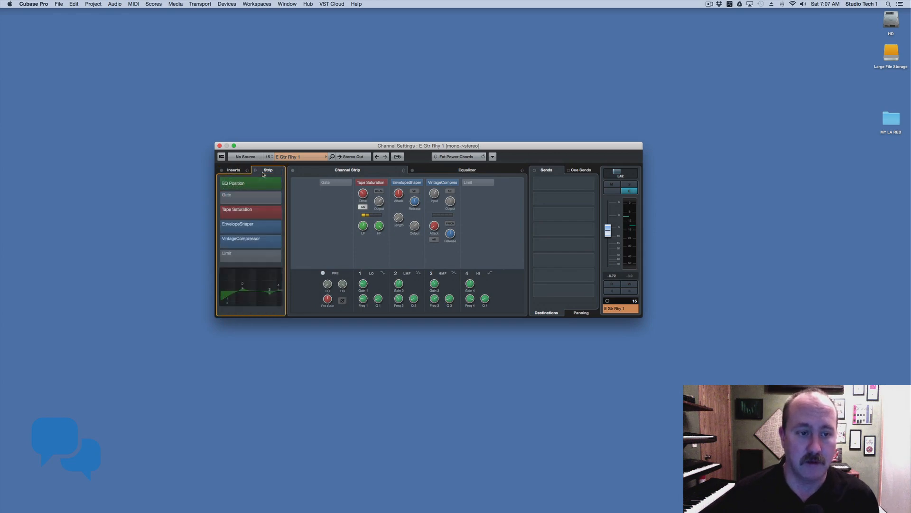
pyautogui.press('F3')
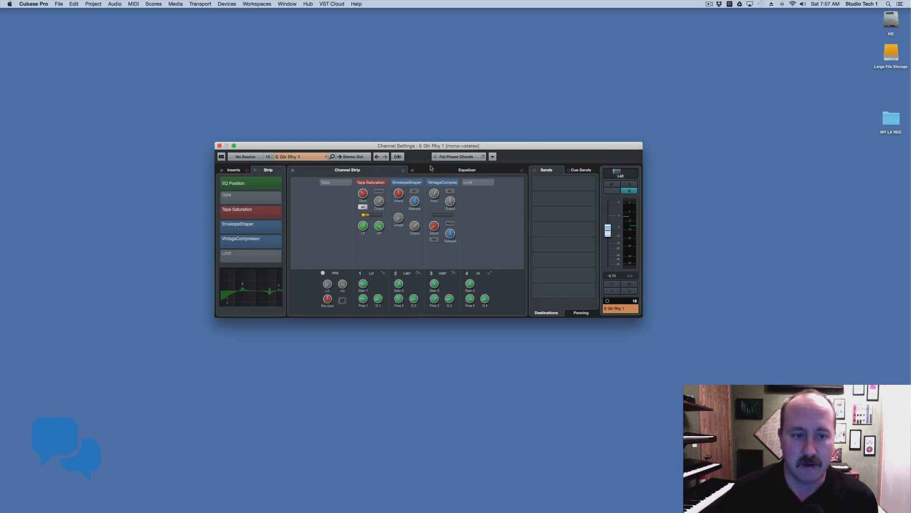
# Step: View the plug-in choices for the first insert slot without changing it, and return to the strip modules
pyautogui.click(233, 169)
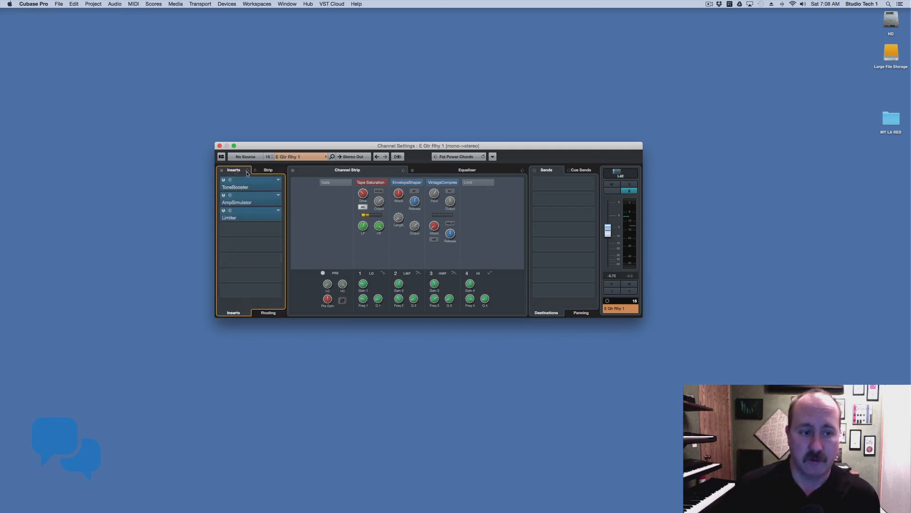
pyautogui.click(272, 180)
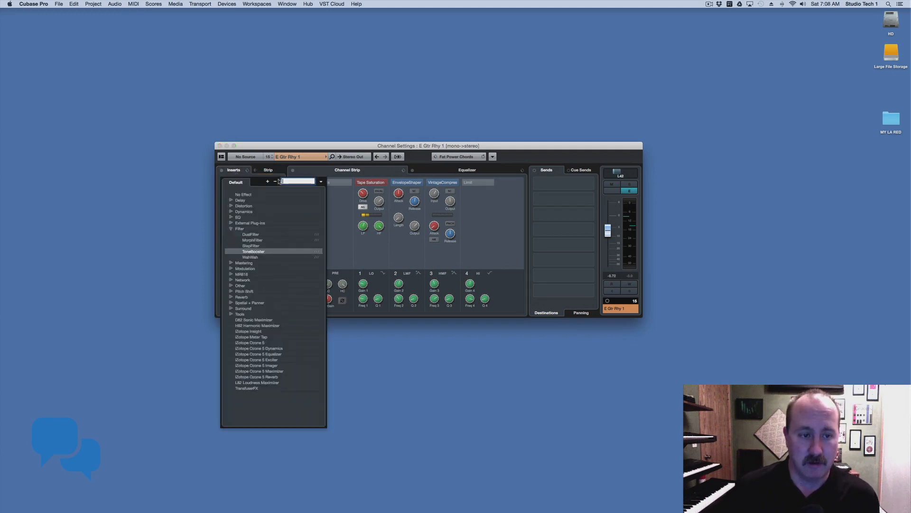
pyautogui.click(277, 167)
pyautogui.click(271, 169)
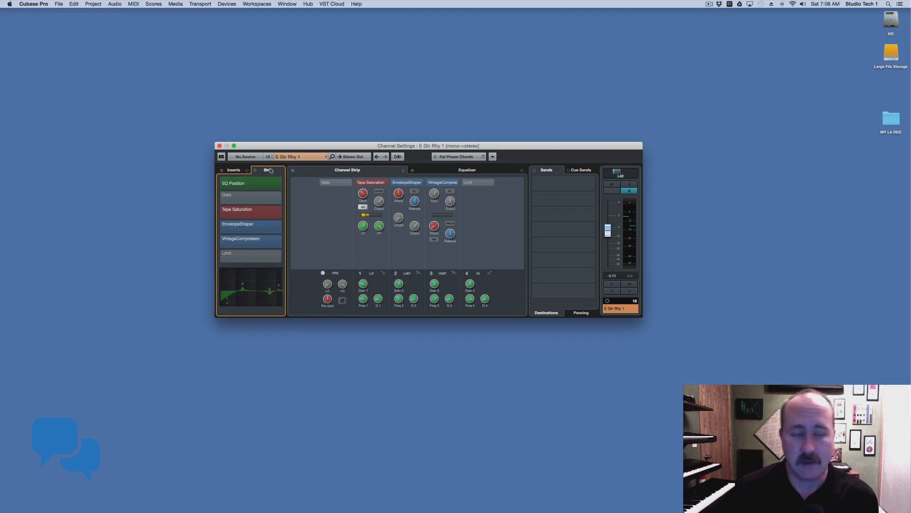
# Step: Adjust EQ band 2 in the strip's small curve display and pull it down into a cut in the equalizer
pyautogui.moveTo(243, 289); pyautogui.dragTo(248, 286)
pyautogui.click(467, 169)
pyautogui.moveTo(377, 213); pyautogui.dragTo(407, 241)
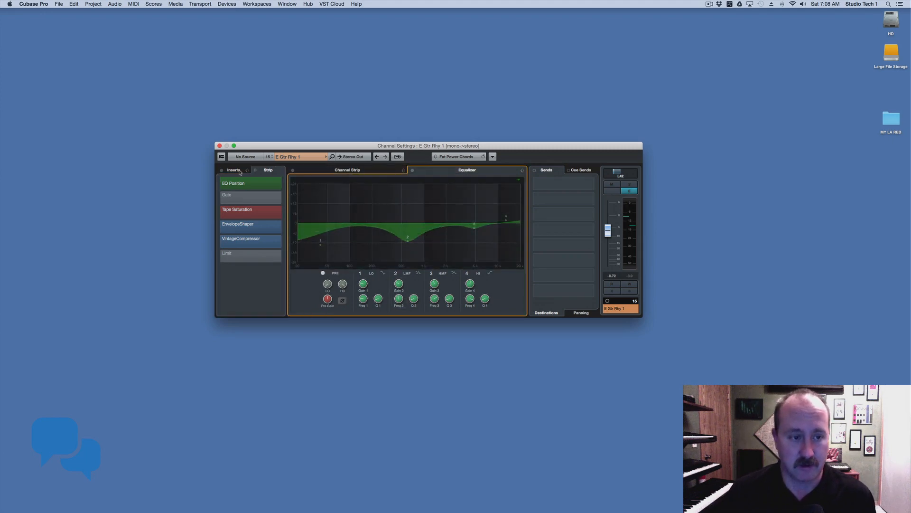
# Step: Compare the inserts and strip sections, and move EQ band 2 to about 200 Hz and -4 dB in the strip's curve display
pyautogui.click(238, 170)
pyautogui.click(267, 170)
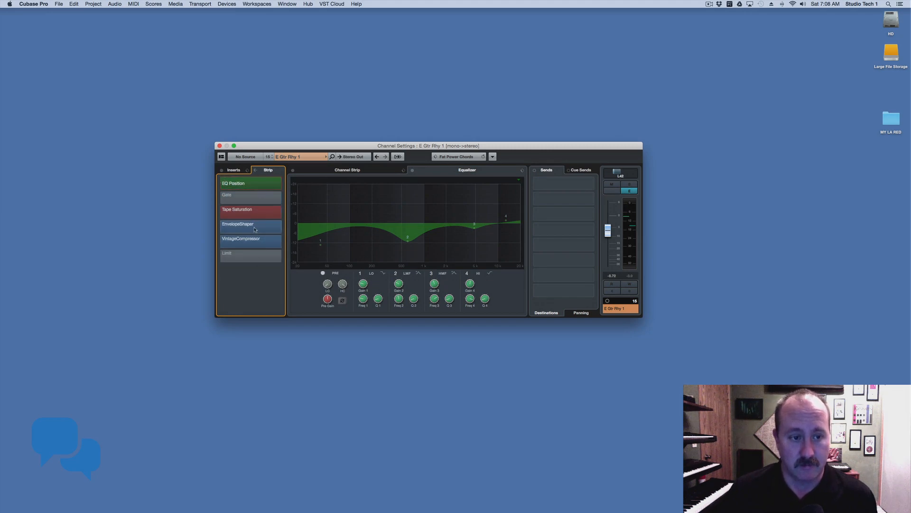
pyautogui.click(236, 170)
pyautogui.click(268, 170)
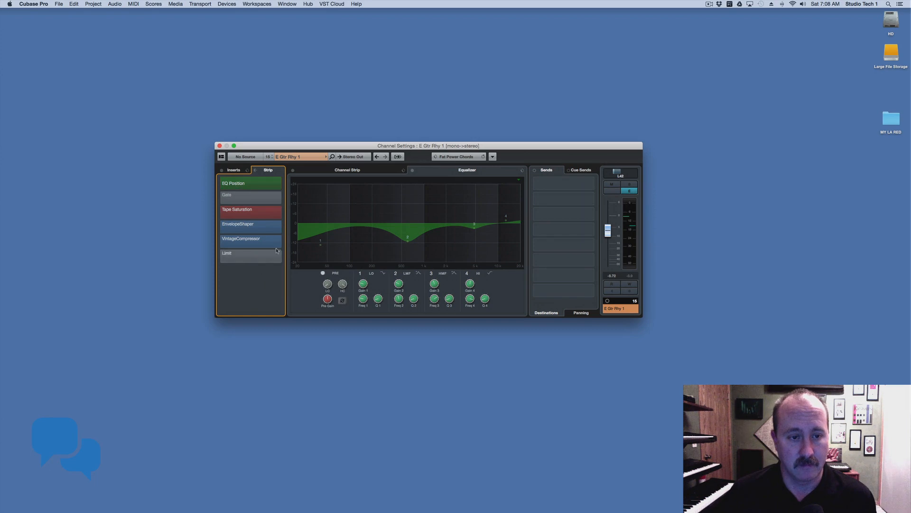
pyautogui.click(344, 171)
pyautogui.moveTo(251, 300)
pyautogui.mouseDown()
pyautogui.moveTo(247, 287)
pyautogui.moveTo(242, 293)
pyautogui.mouseUp()
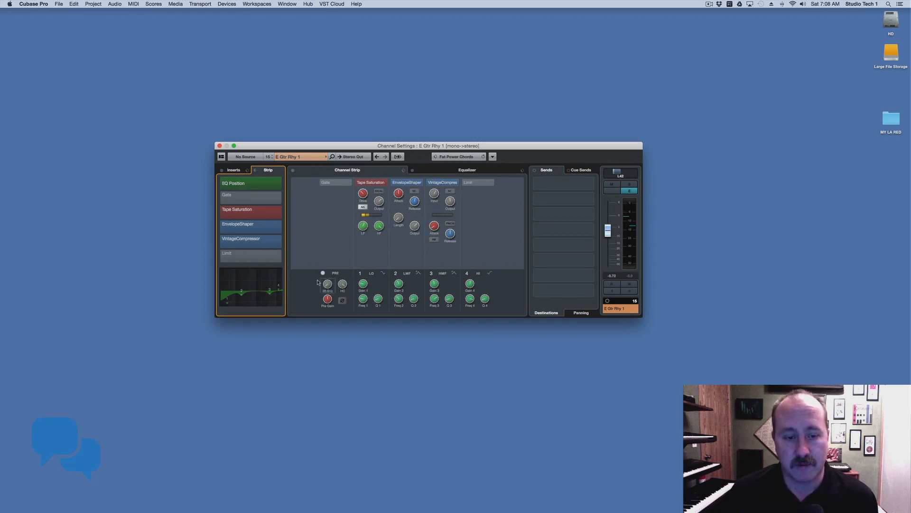
# Step: Examine the filter types of EQ band 1 and compare the channel strip and equalizer views
pyautogui.click(383, 273)
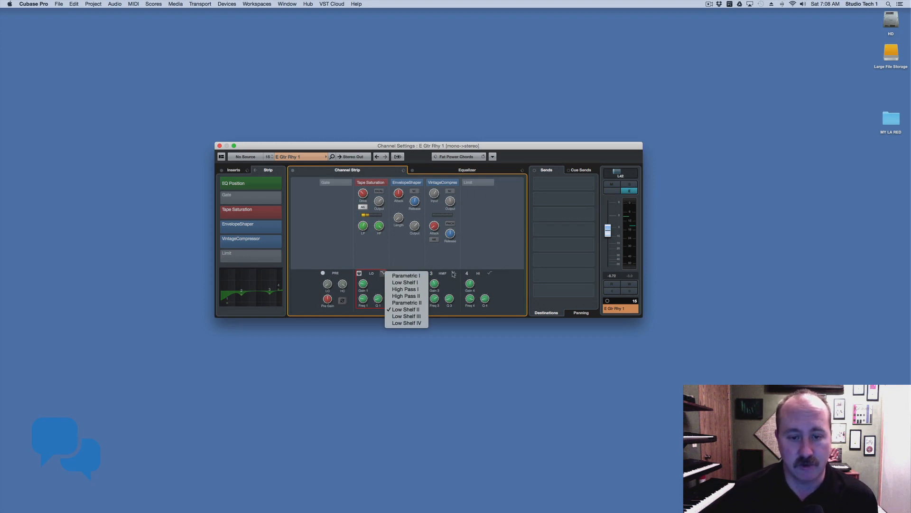
pyautogui.click(446, 171)
pyautogui.click(446, 170)
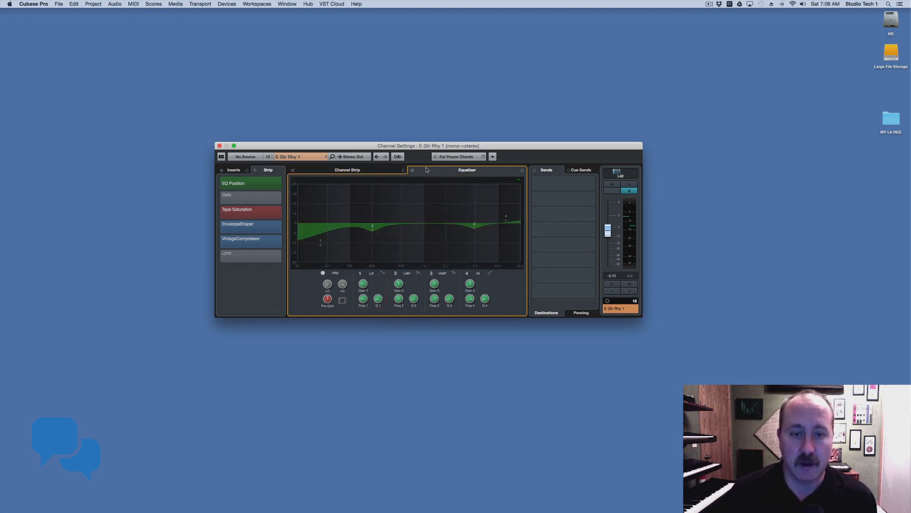
pyautogui.click(374, 170)
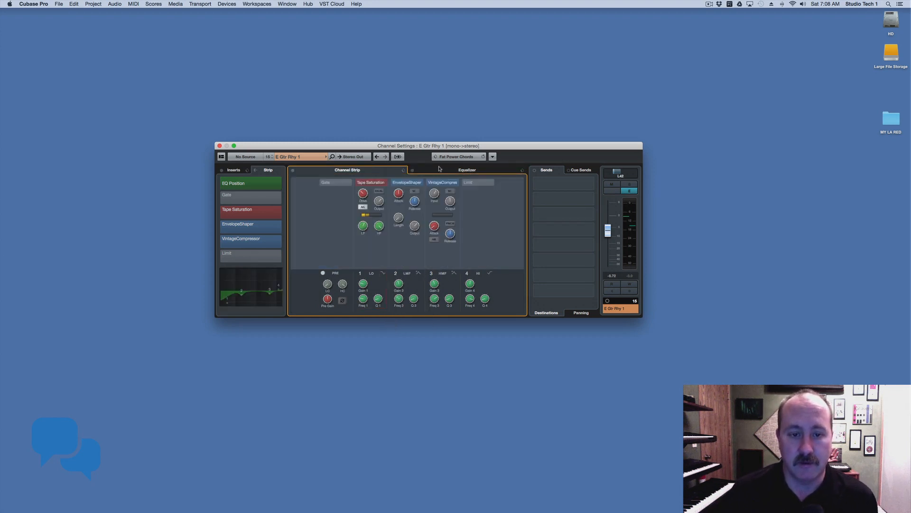
pyautogui.click(463, 171)
pyautogui.click(371, 170)
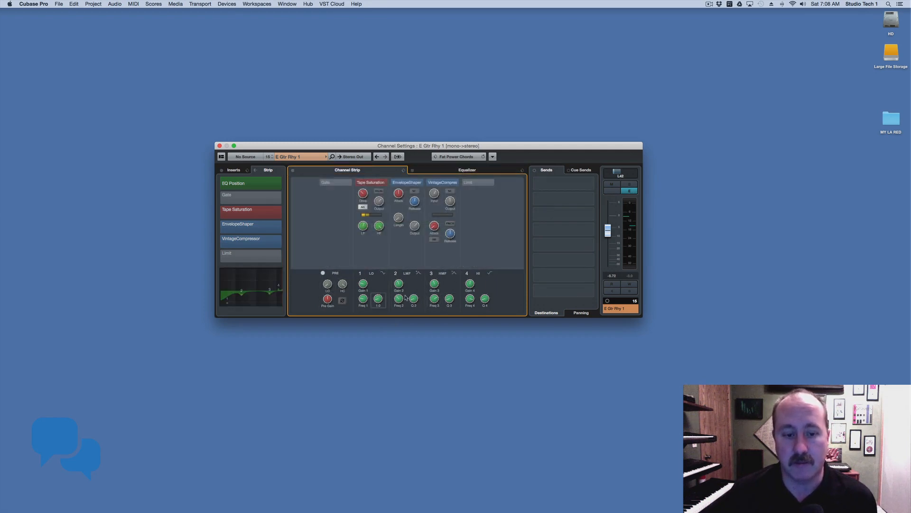
pyautogui.click(466, 171)
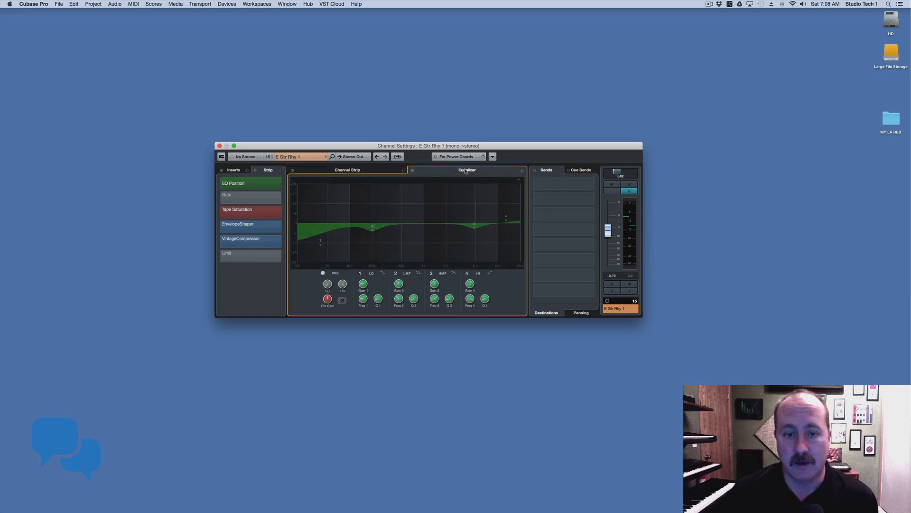
pyautogui.click(364, 172)
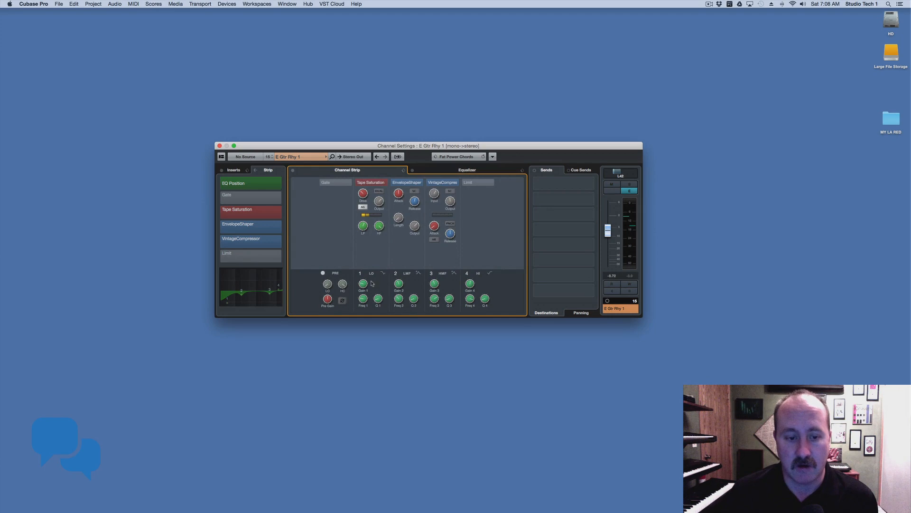
# Step: Lower the gain of EQ band 1 slightly and move band 2 to about 490 Hz and -6.7 dB in the equalizer
pyautogui.moveTo(361, 283); pyautogui.dragTo(358, 284)
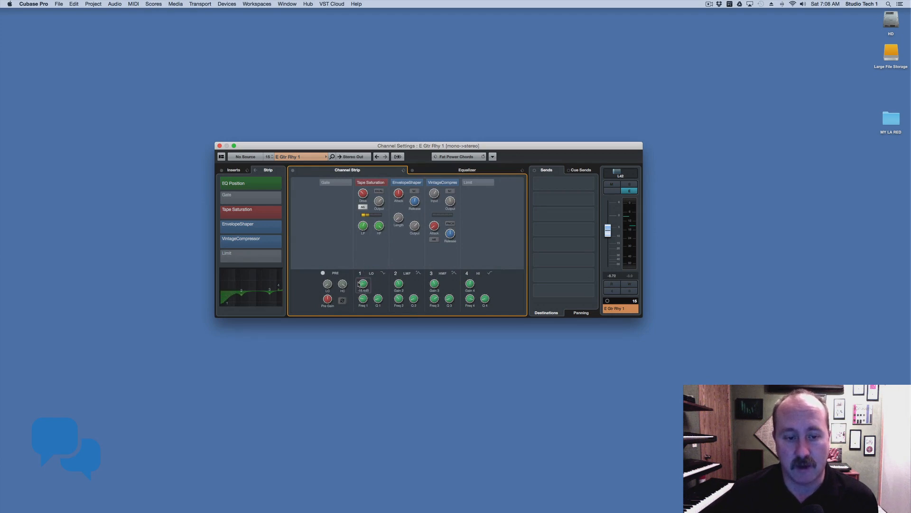
pyautogui.click(462, 171)
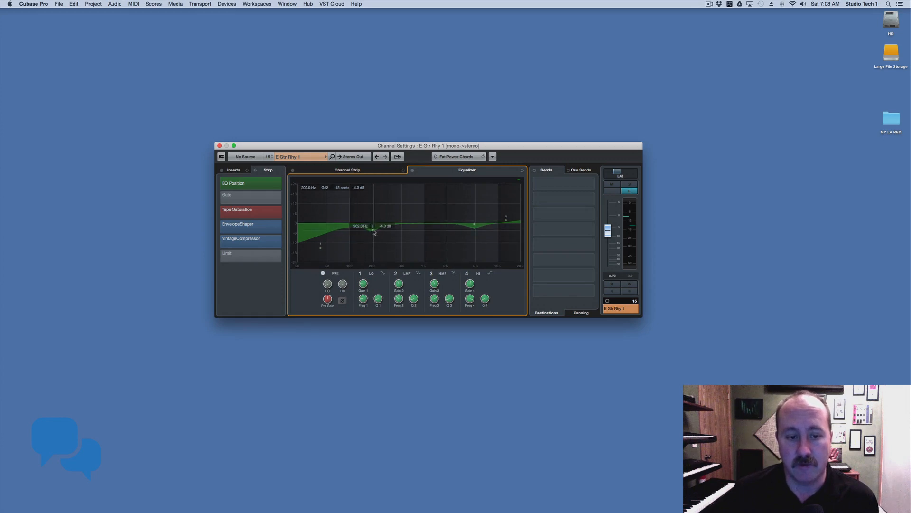
pyautogui.moveTo(374, 231); pyautogui.dragTo(400, 226)
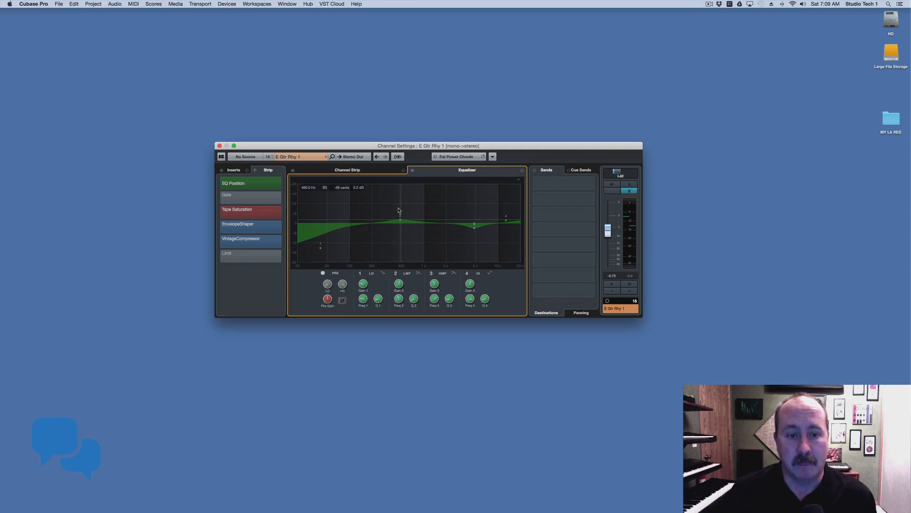
pyautogui.moveTo(400, 220); pyautogui.dragTo(402, 239)
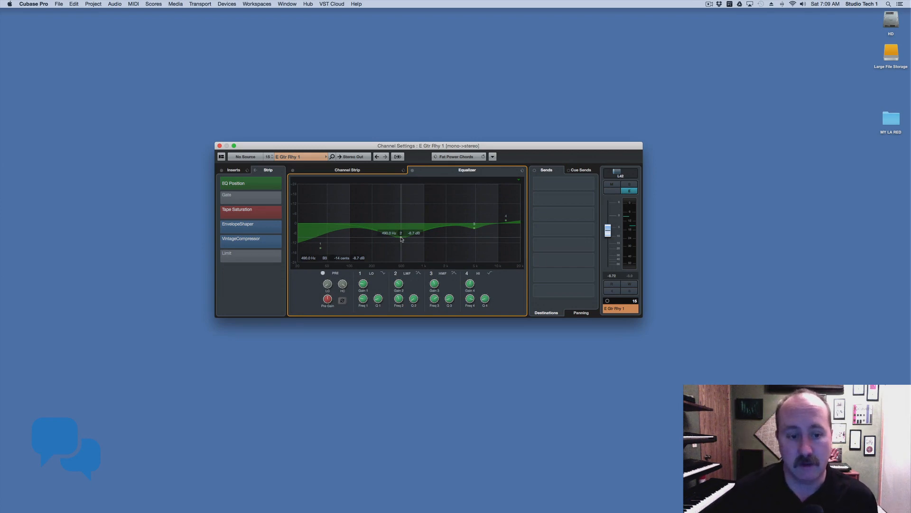
# Step: Try Parametric I on EQ band 1 and set its filter type to Low Shelf I
pyautogui.click(385, 274)
pyautogui.click(401, 277)
pyautogui.click(384, 274)
pyautogui.click(401, 284)
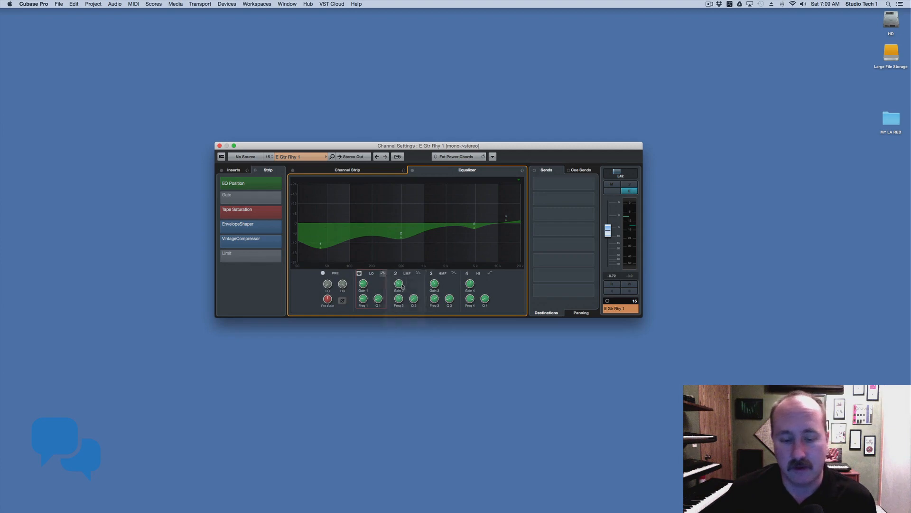
# Step: Set EQ band 3's filter type to Parametric I and band 4's to Low Pass I
pyautogui.click(454, 273)
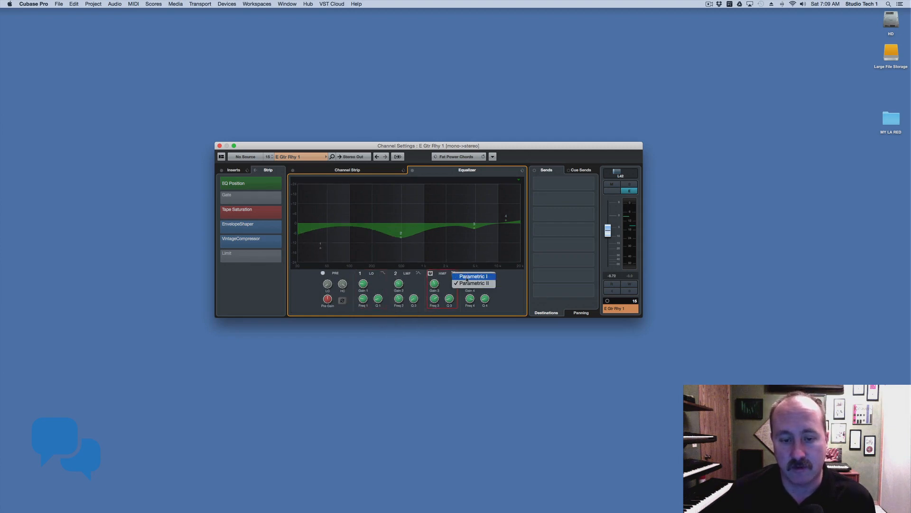
pyautogui.click(466, 277)
pyautogui.click(490, 274)
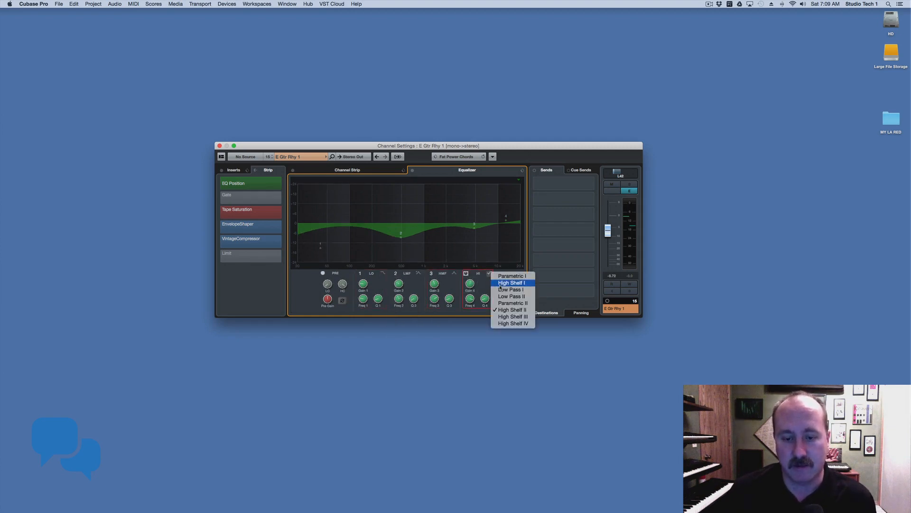
pyautogui.click(501, 289)
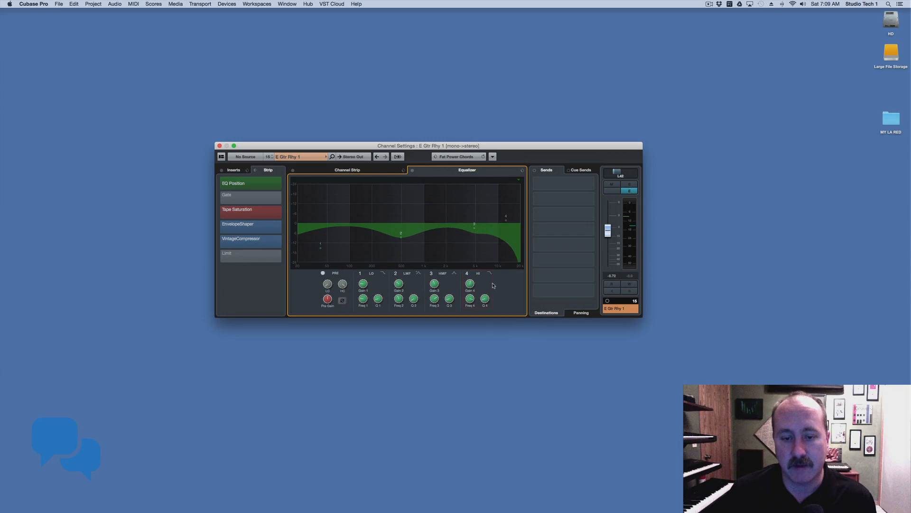
# Step: Bypass EQ bands 4 and 3, and switch them back on to hear the difference in the curve
pyautogui.click(465, 273)
pyautogui.click(430, 274)
pyautogui.click(394, 274)
pyautogui.click(431, 273)
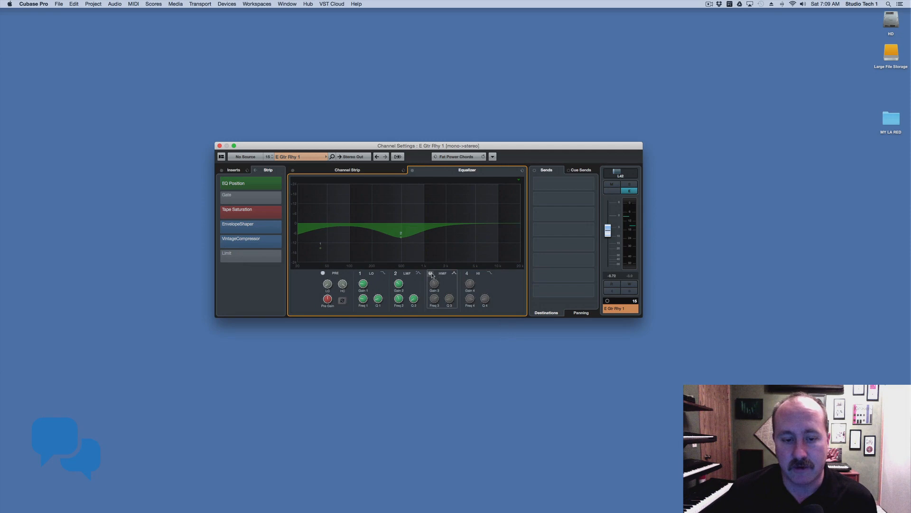
pyautogui.click(467, 273)
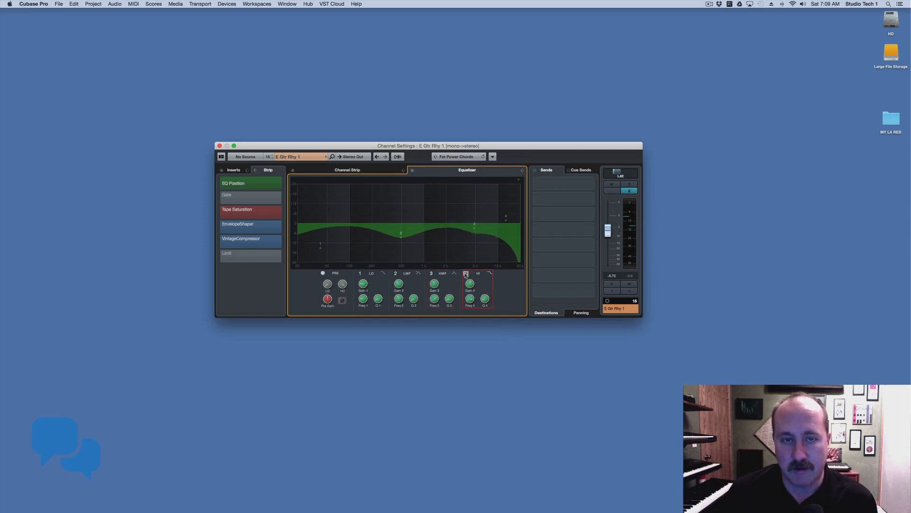
# Step: Cycle the equalizer through its curve-only, numeric value and knob display modes
pyautogui.click(519, 180)
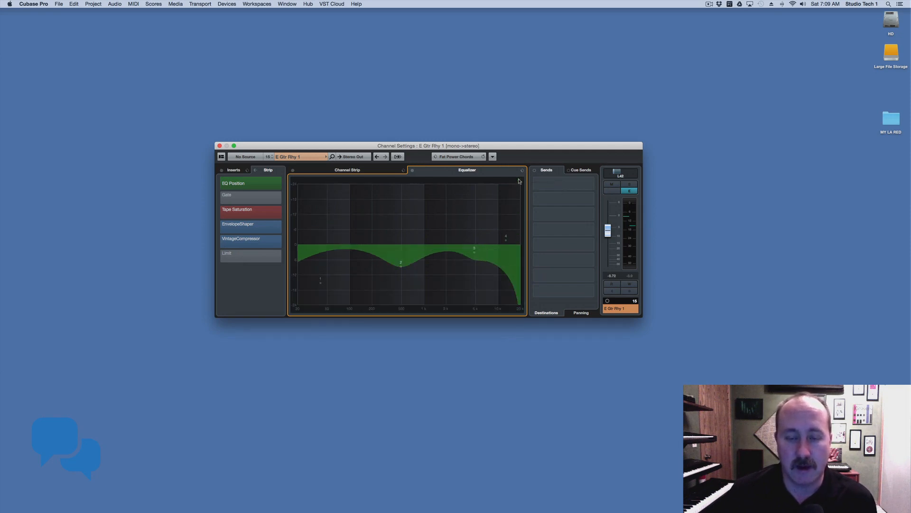
pyautogui.click(518, 180)
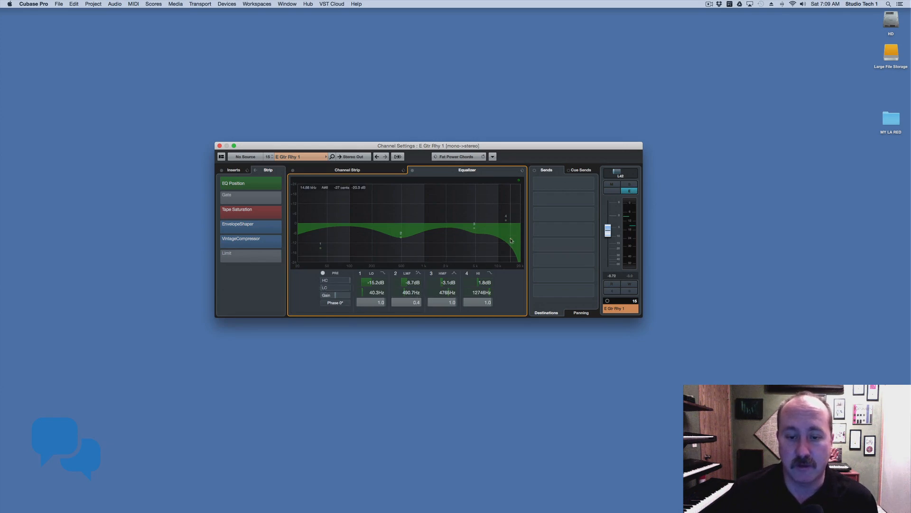
pyautogui.click(518, 180)
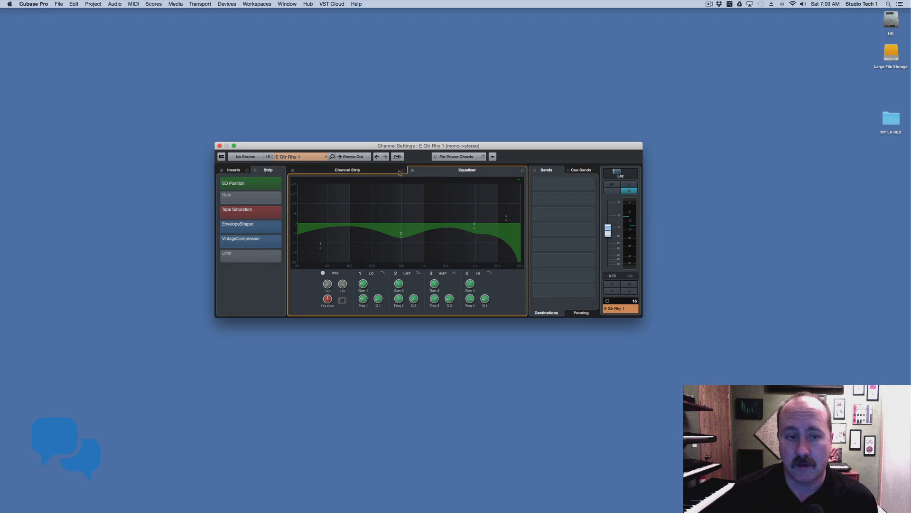
# Step: View the channel strip modules and compare the channel's inserts and strip sections
pyautogui.click(323, 170)
pyautogui.click(234, 170)
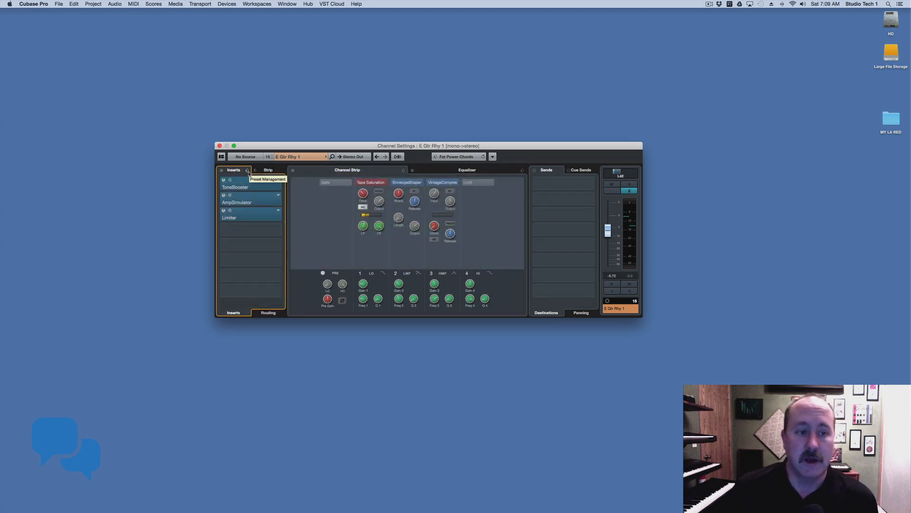
pyautogui.click(268, 170)
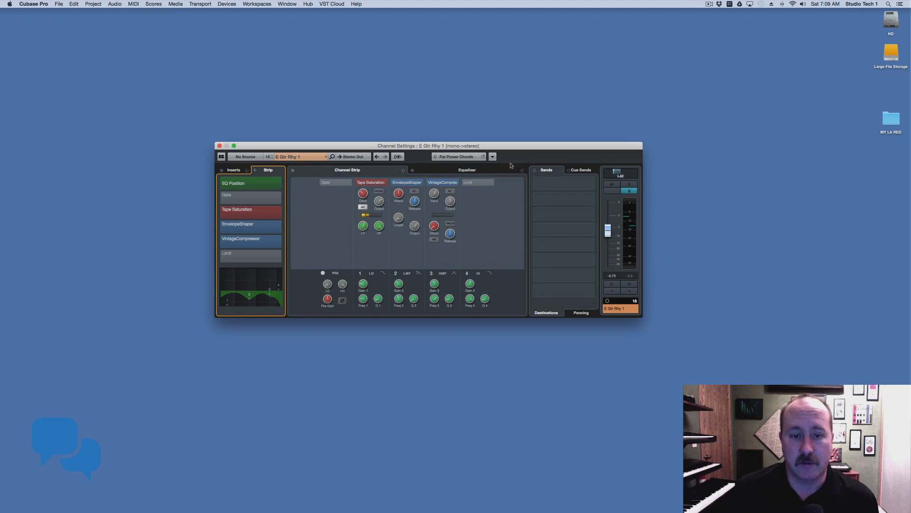
# Step: Search the EQ presets for a jazz guitar sound and load the Jazz Guitar preset into the equalizer
pyautogui.click(451, 170)
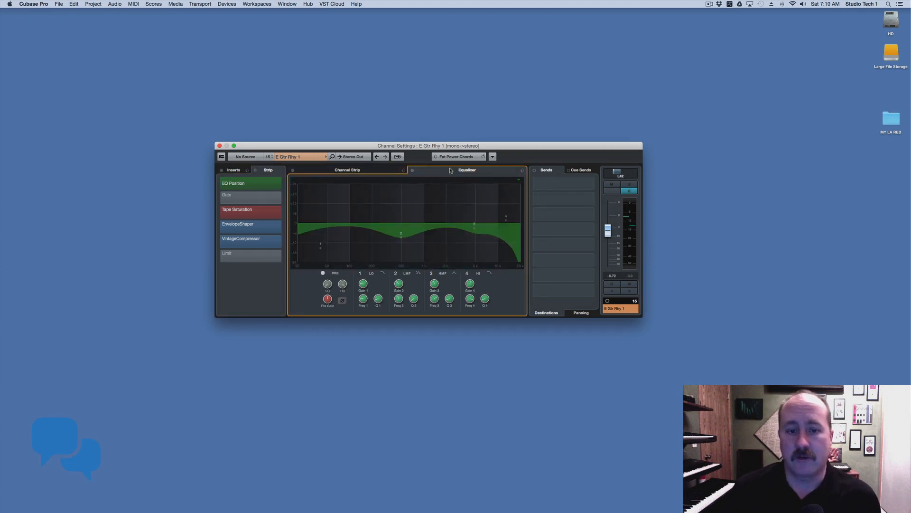
pyautogui.click(522, 170)
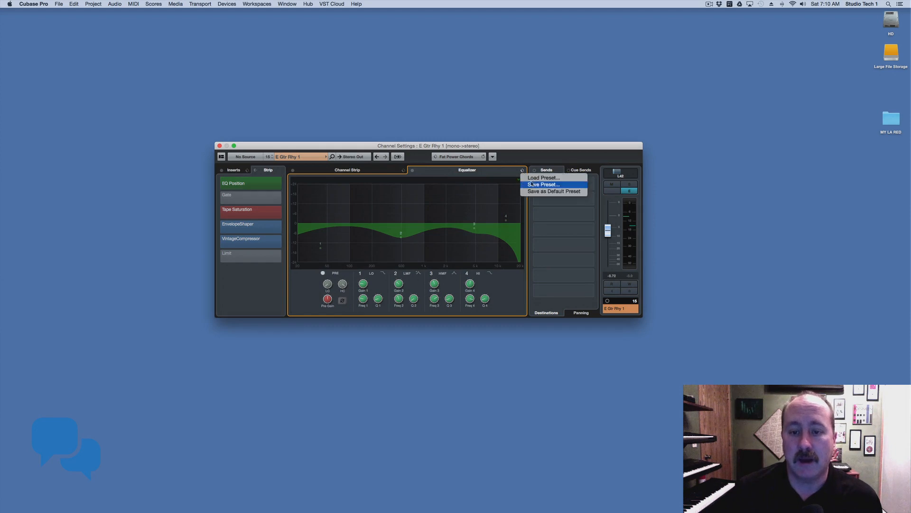
pyautogui.click(536, 178)
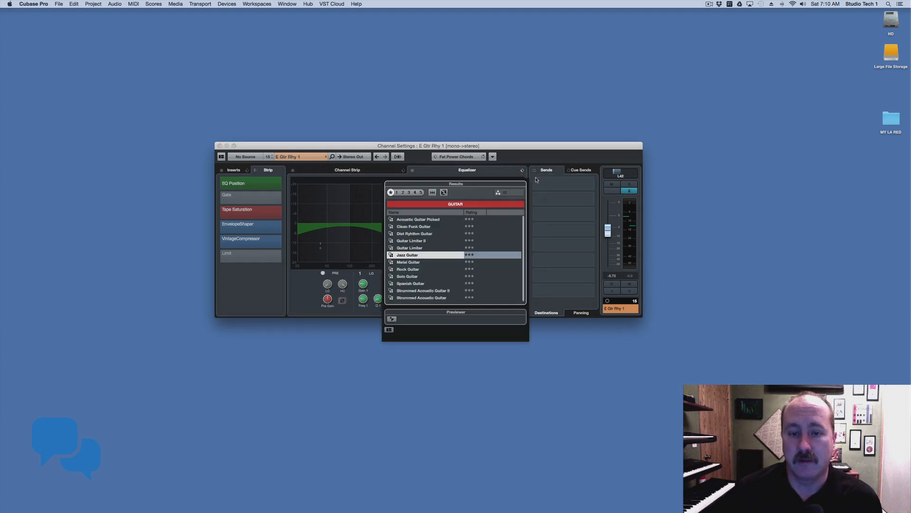
pyautogui.click(433, 192)
pyautogui.click(456, 204)
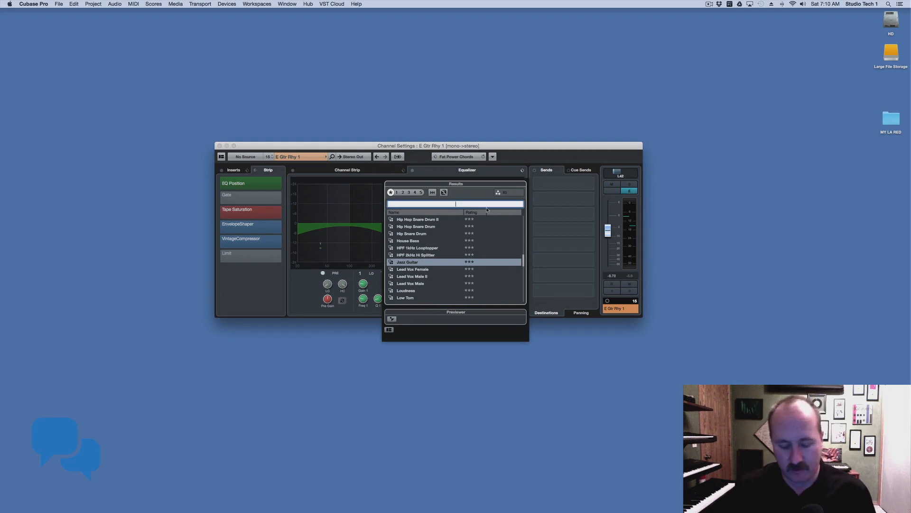
pyautogui.write('jazz uitar')
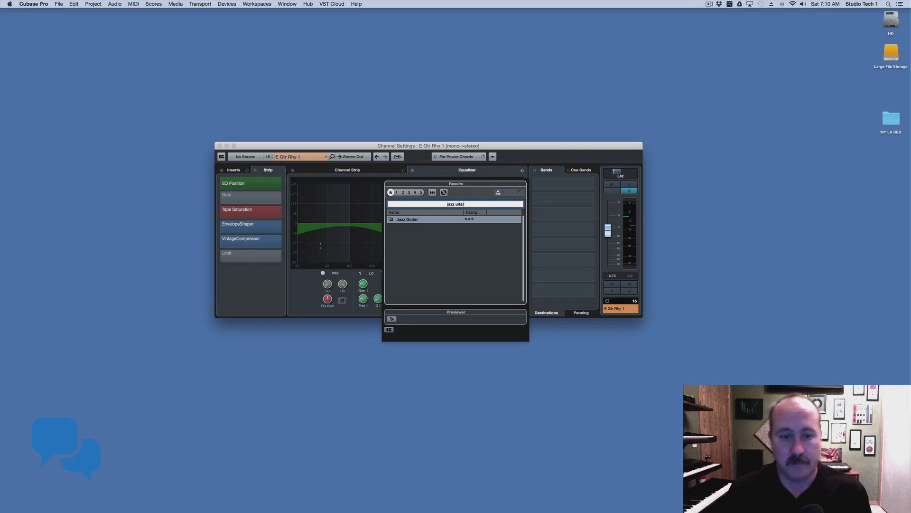
pyautogui.doubleClick(426, 219)
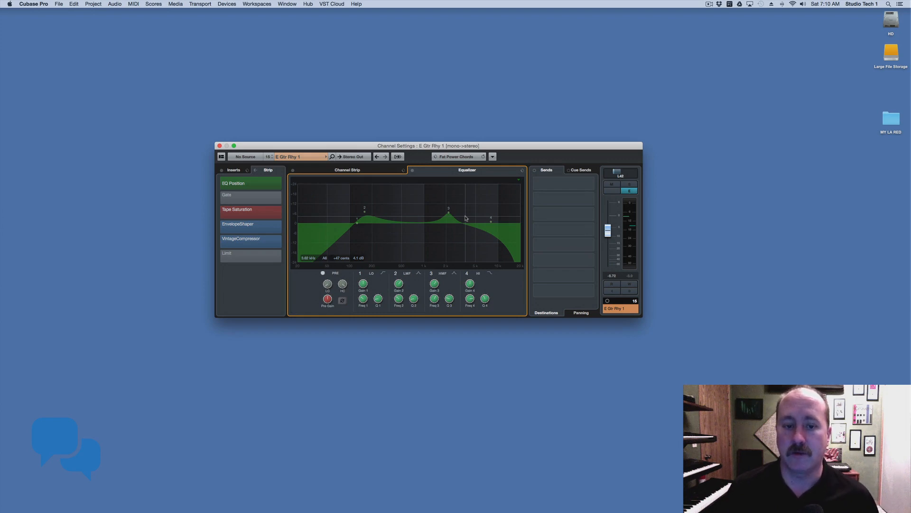
# Step: Load the strip preset AM Acst Gtr Clean 5 Attack Pop into the channel strip
pyautogui.click(372, 169)
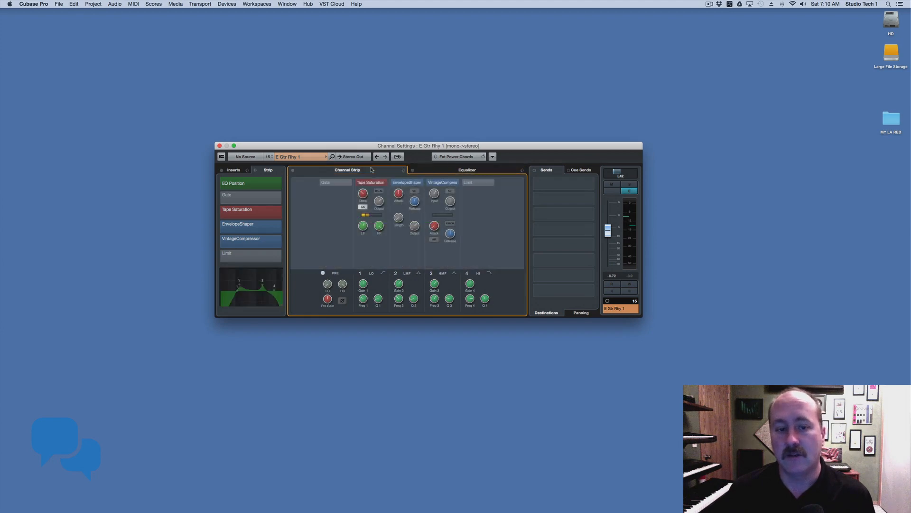
pyautogui.click(403, 170)
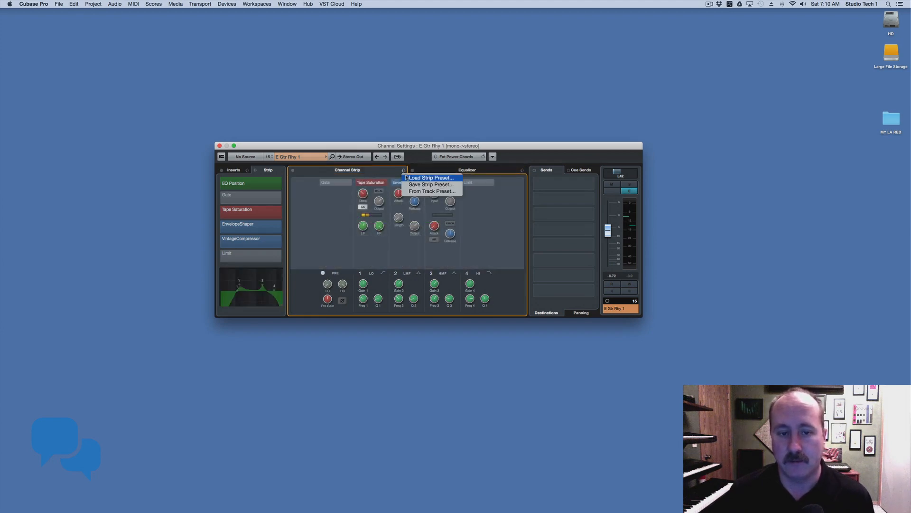
pyautogui.click(407, 178)
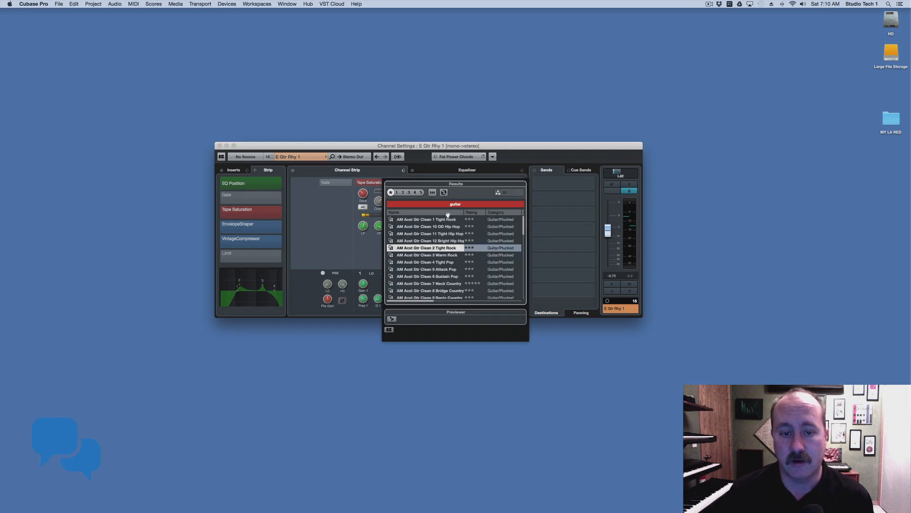
pyautogui.moveTo(525, 226)
pyautogui.mouseDown()
pyautogui.moveTo(522, 293)
pyautogui.moveTo(519, 219)
pyautogui.moveTo(518, 230)
pyautogui.mouseUp()
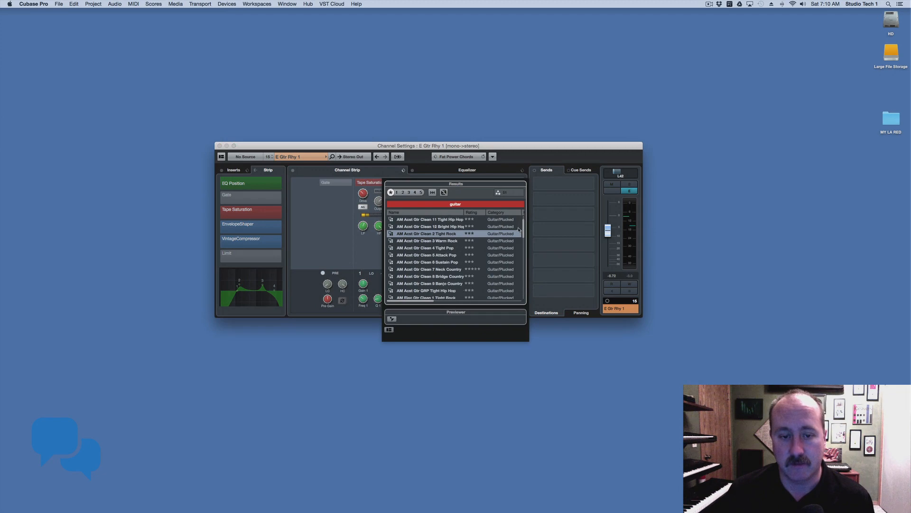
pyautogui.click(445, 256)
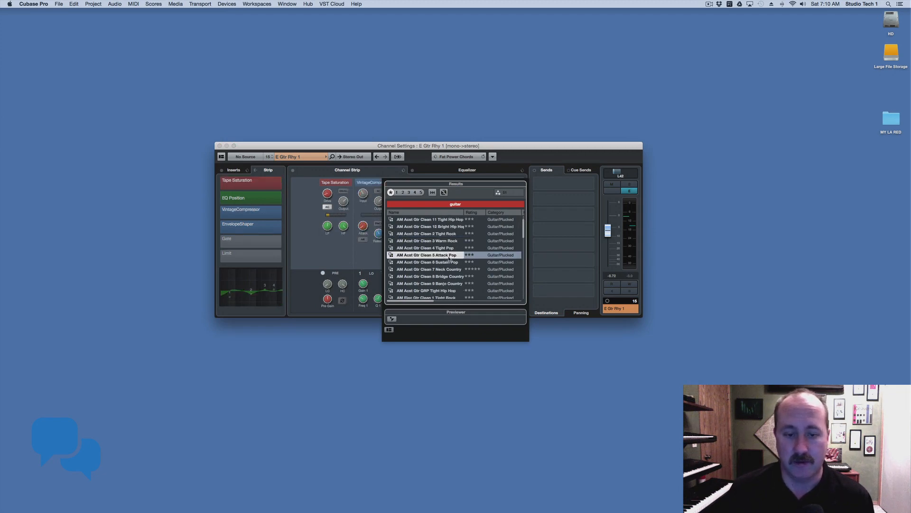
pyautogui.click(361, 255)
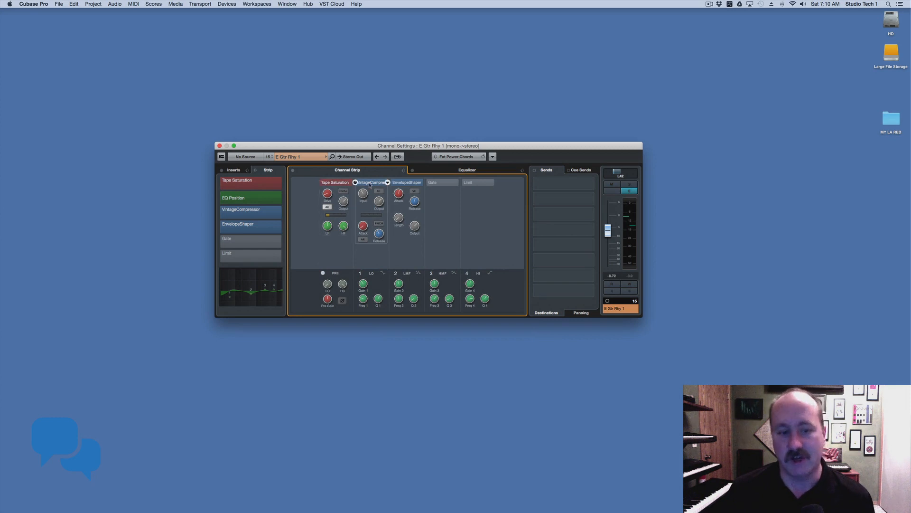
# Step: Check the equalizer curve and load the Fat Power Chords track preset onto the channel
pyautogui.click(431, 171)
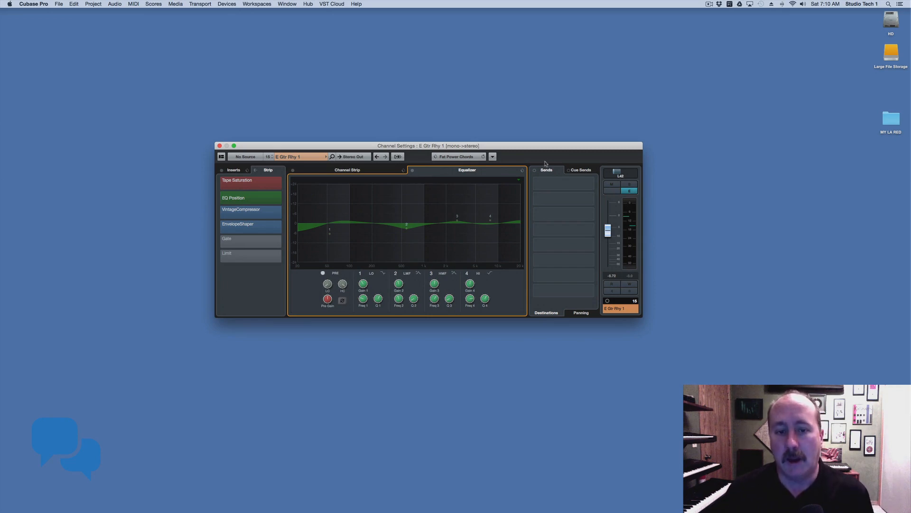
pyautogui.click(435, 158)
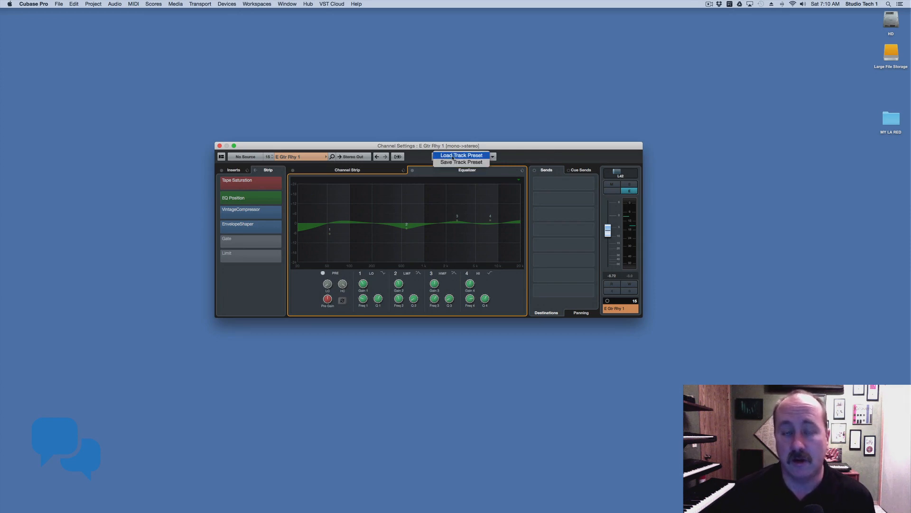
pyautogui.click(453, 156)
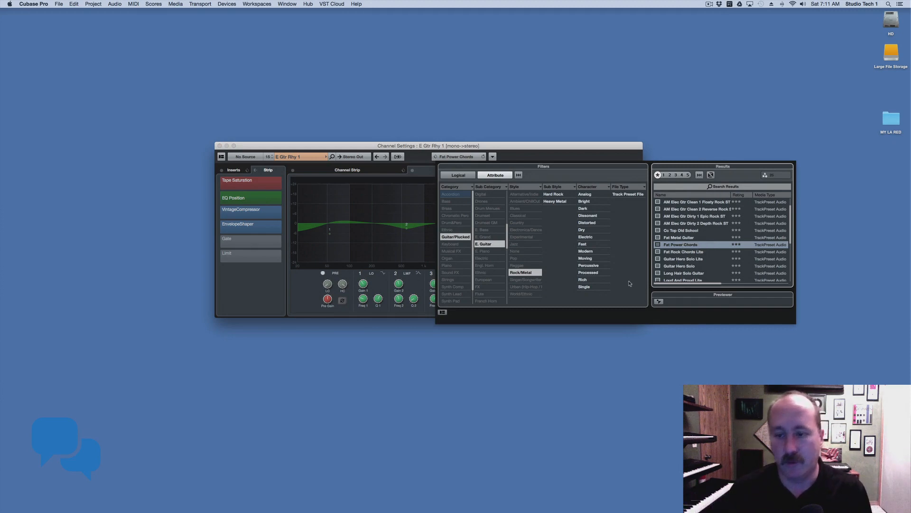
pyautogui.doubleClick(677, 245)
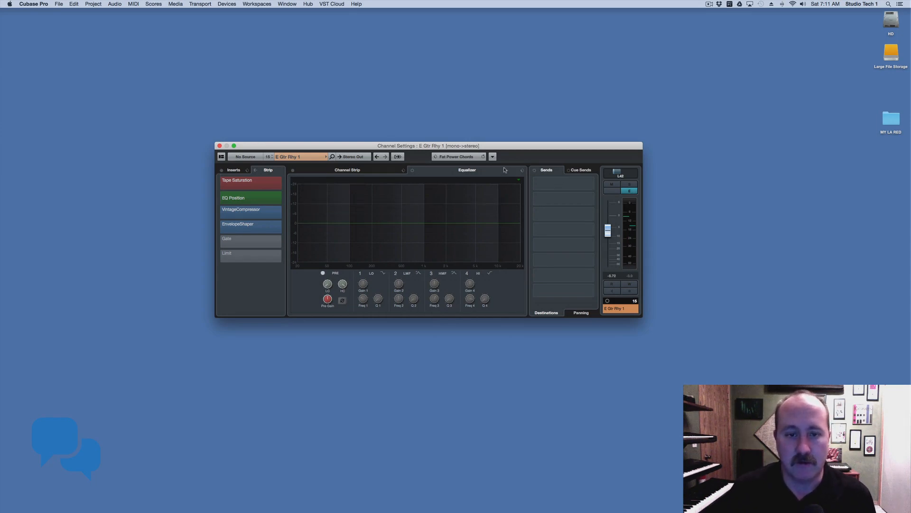
# Step: Try to save the equalizer settings as a preset under the existing name My track preset
pyautogui.click(445, 158)
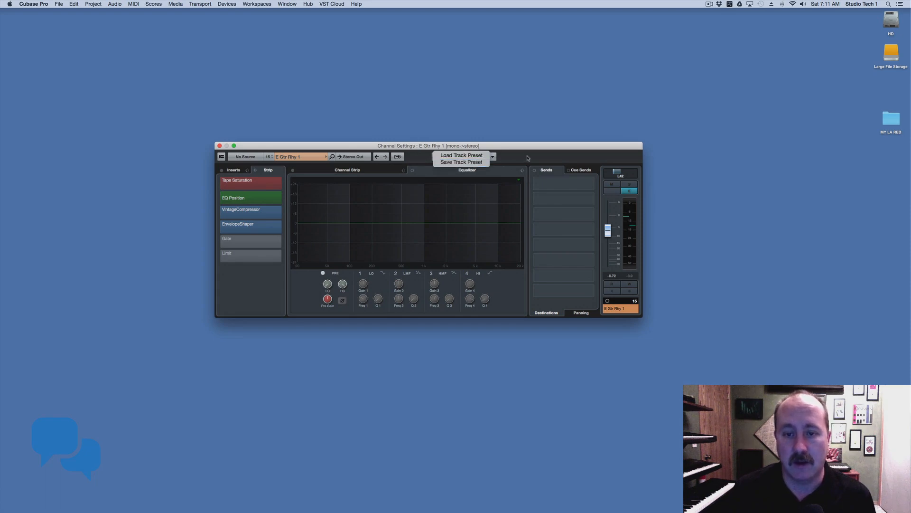
pyautogui.click(522, 170)
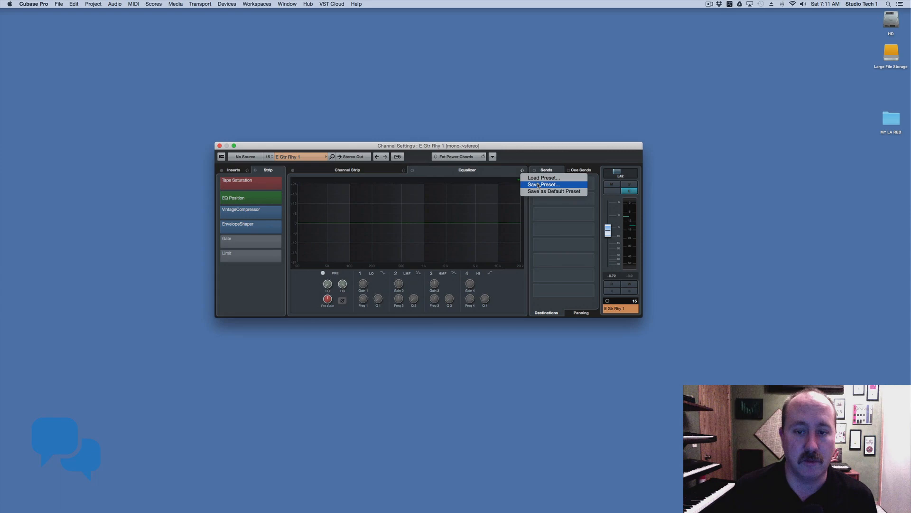
pyautogui.click(539, 185)
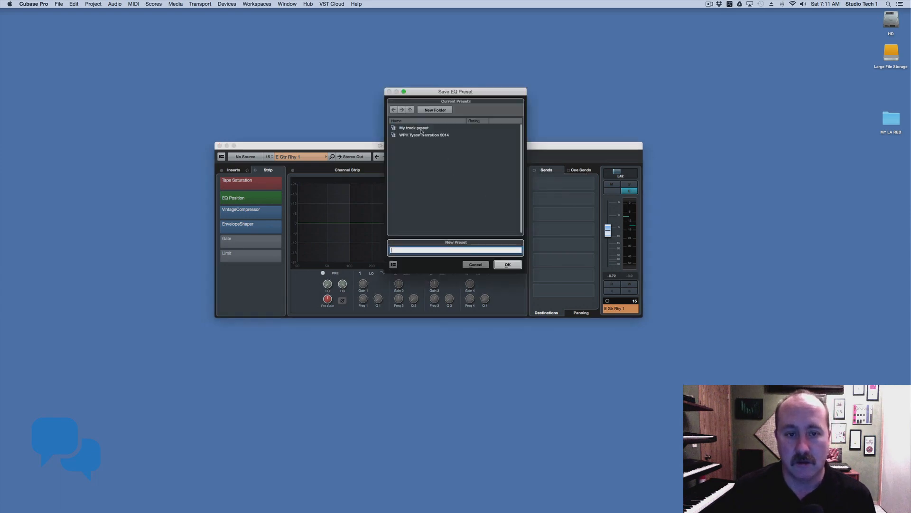
pyautogui.click(422, 132)
pyautogui.click(505, 265)
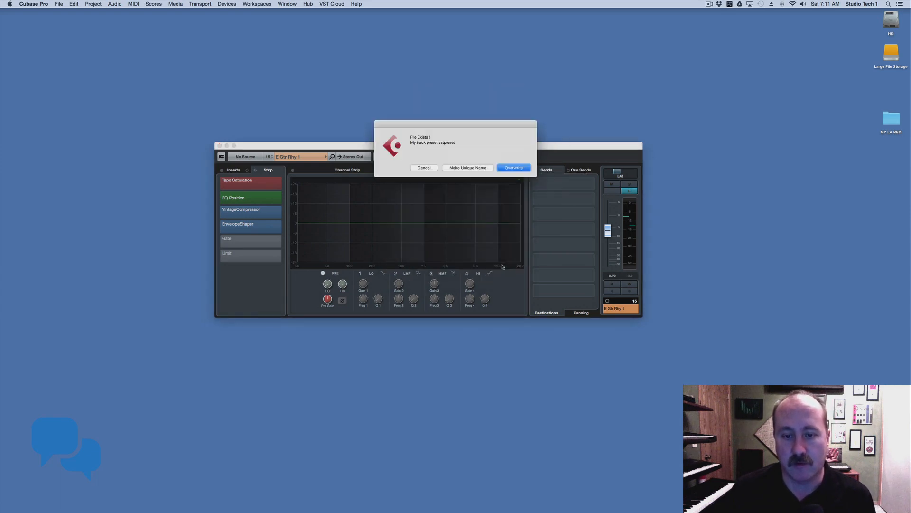
pyautogui.click(429, 169)
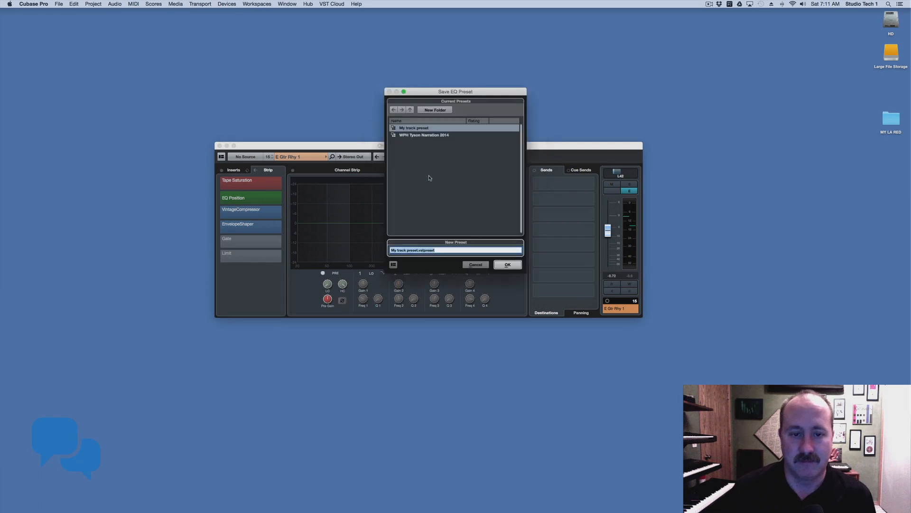
pyautogui.click(476, 265)
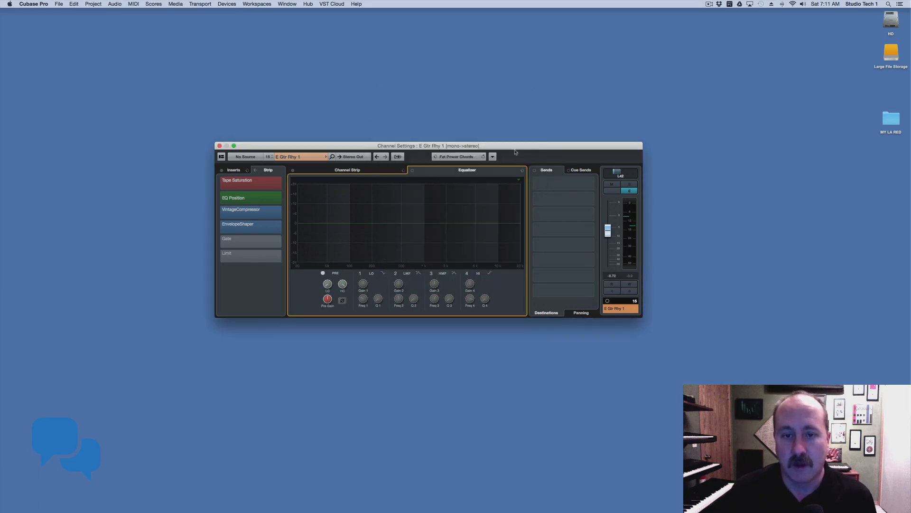
# Step: Compare the channel's cue sends with its regular sends
pyautogui.click(580, 170)
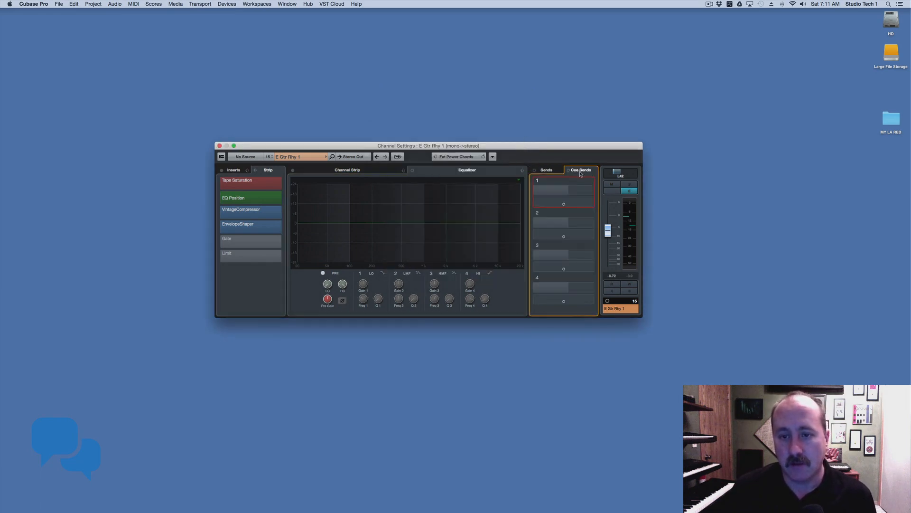
pyautogui.click(546, 170)
pyautogui.click(575, 171)
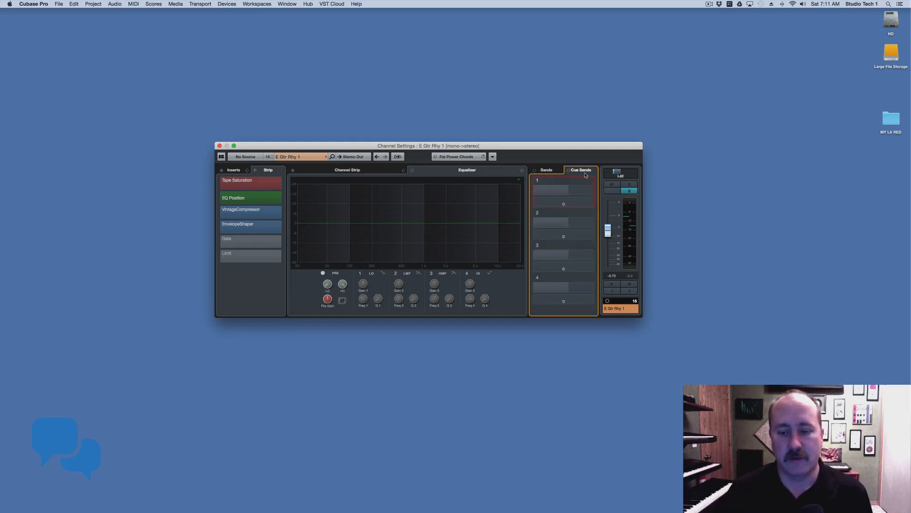
pyautogui.click(547, 170)
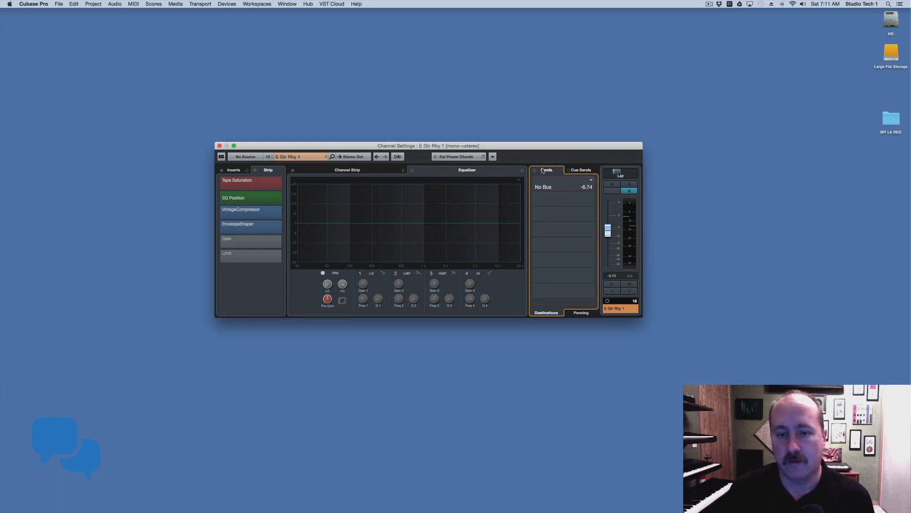
# Step: Set up an FX channel for the first send, naming the track Reverb and keeping it outside the folder
pyautogui.rightClick(564, 182)
pyautogui.click(557, 177)
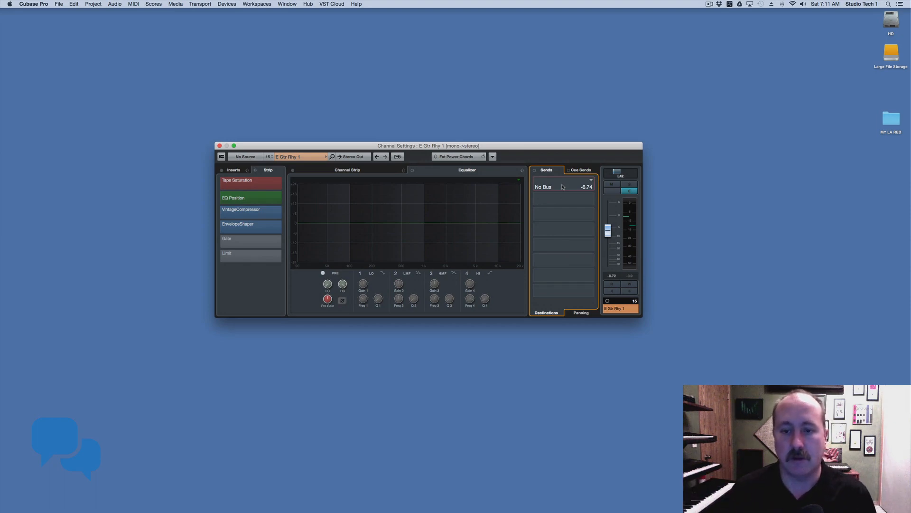
pyautogui.rightClick(558, 186)
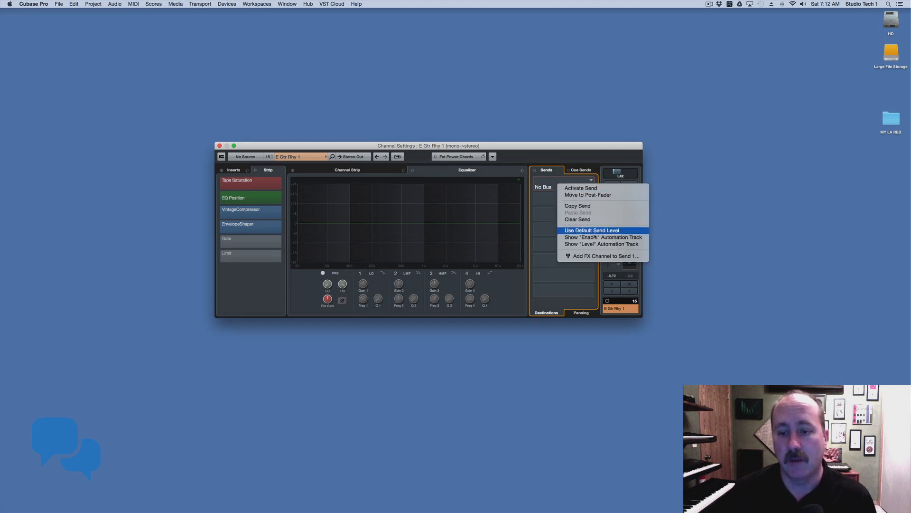
pyautogui.click(585, 257)
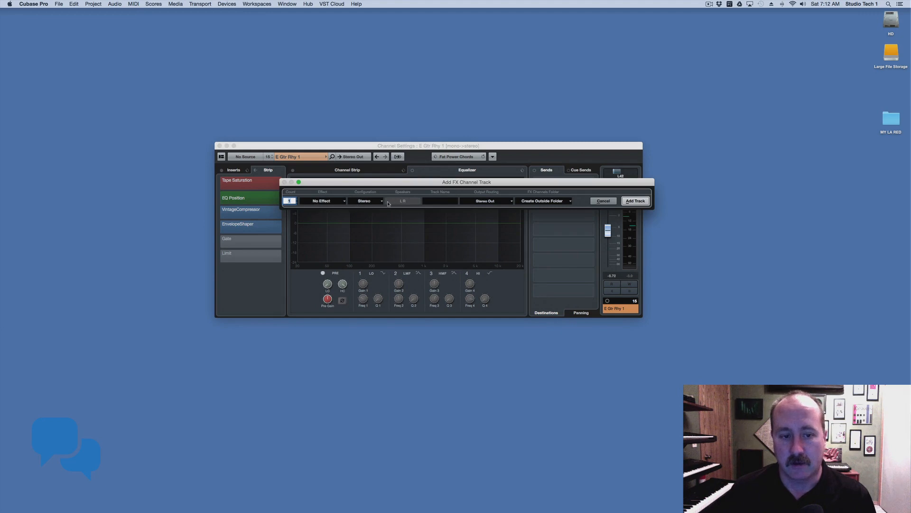
pyautogui.click(440, 201)
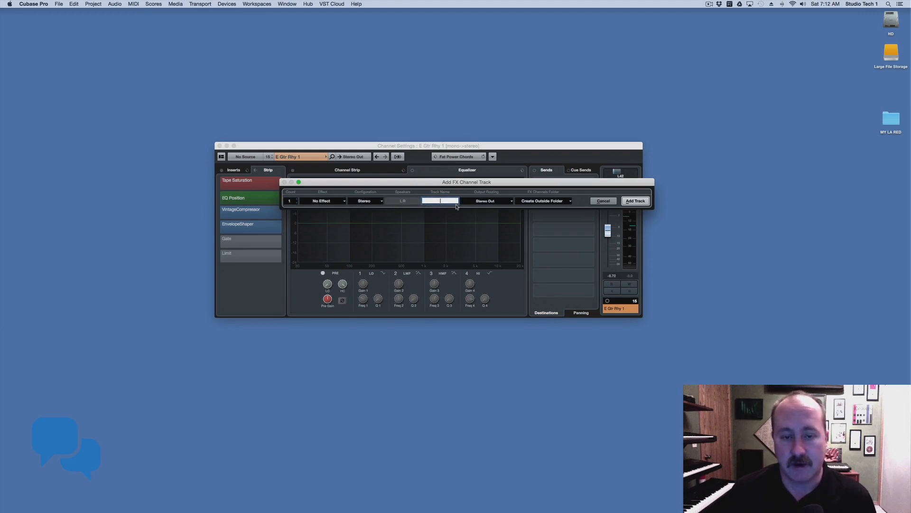
pyautogui.write('Rever')
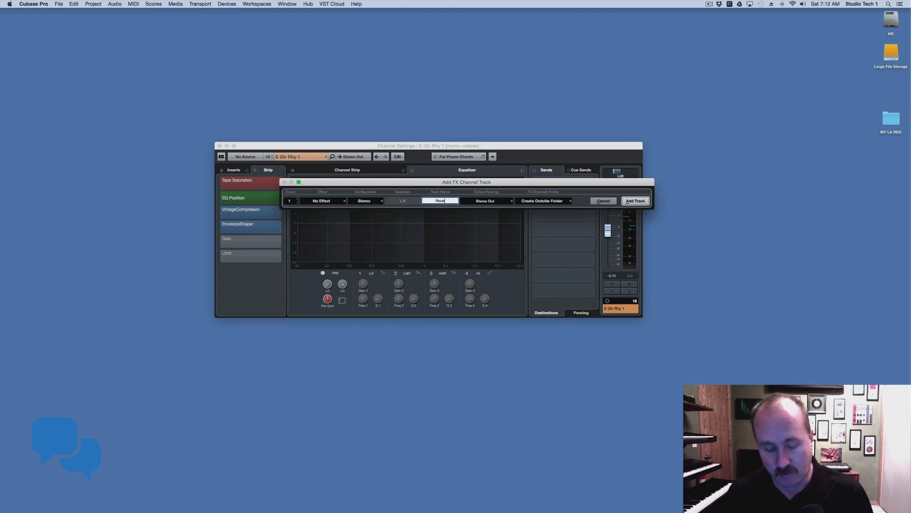
pyautogui.write('b')
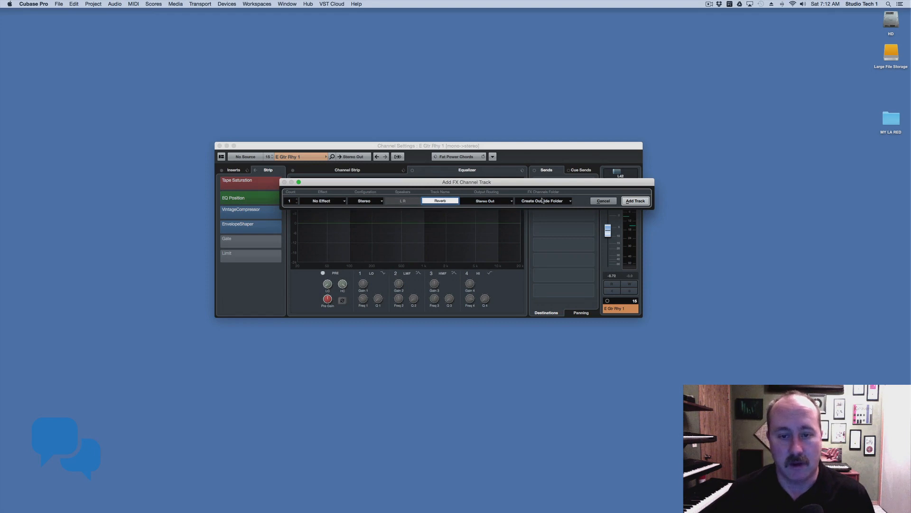
pyautogui.click(563, 201)
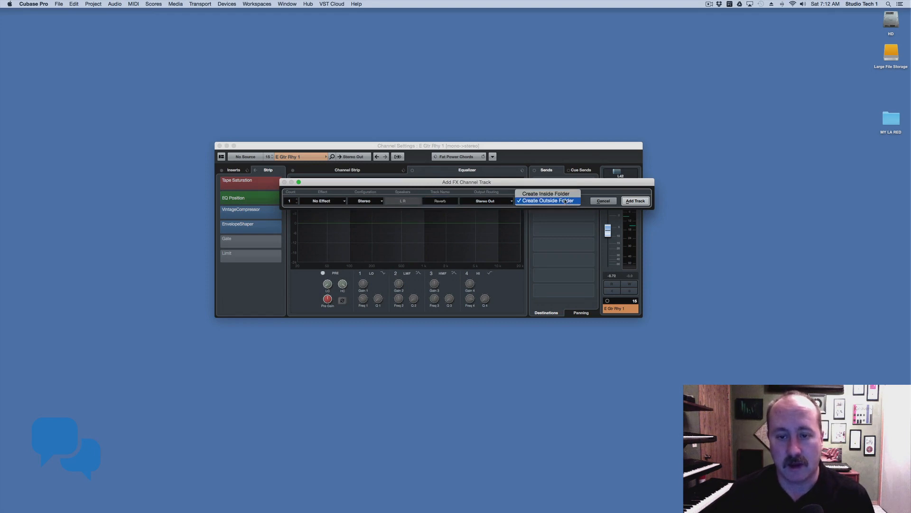
pyautogui.click(565, 201)
# Step: Pick RoomWorks SE as the FX channel's effect, add the track, and close the reverb plug-in window
pyautogui.click(334, 201)
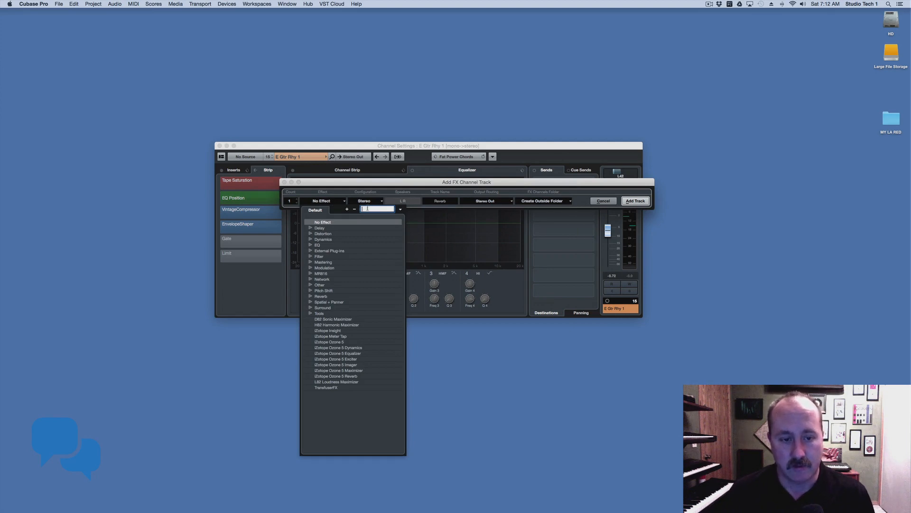
pyautogui.write('rev')
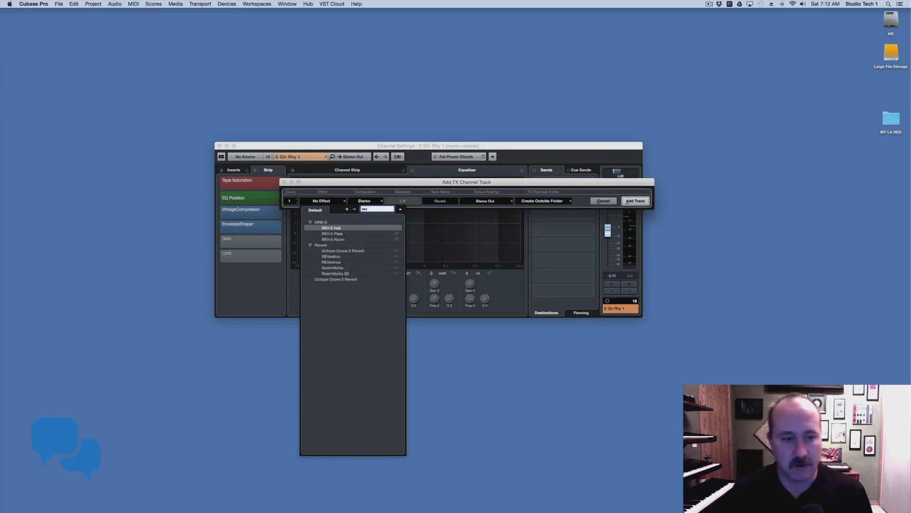
pyautogui.click(349, 274)
pyautogui.click(635, 201)
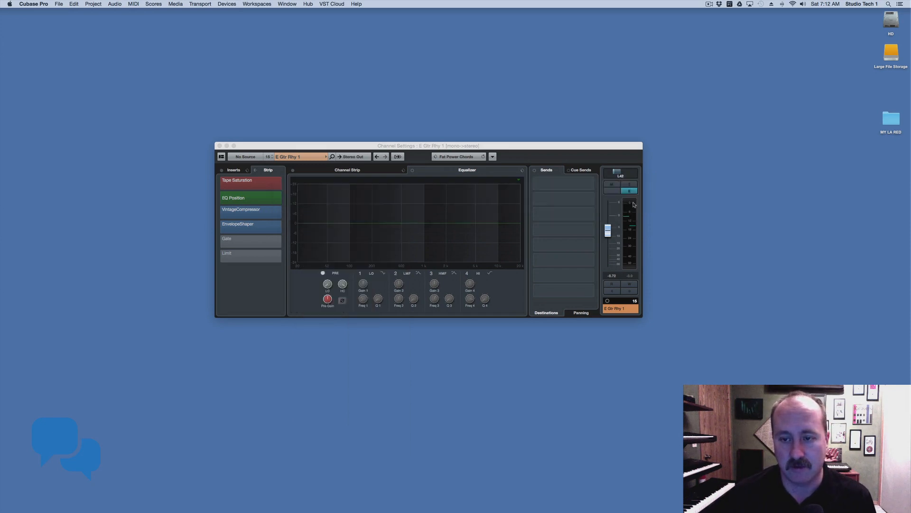
pyautogui.moveTo(436, 124); pyautogui.dragTo(441, 186)
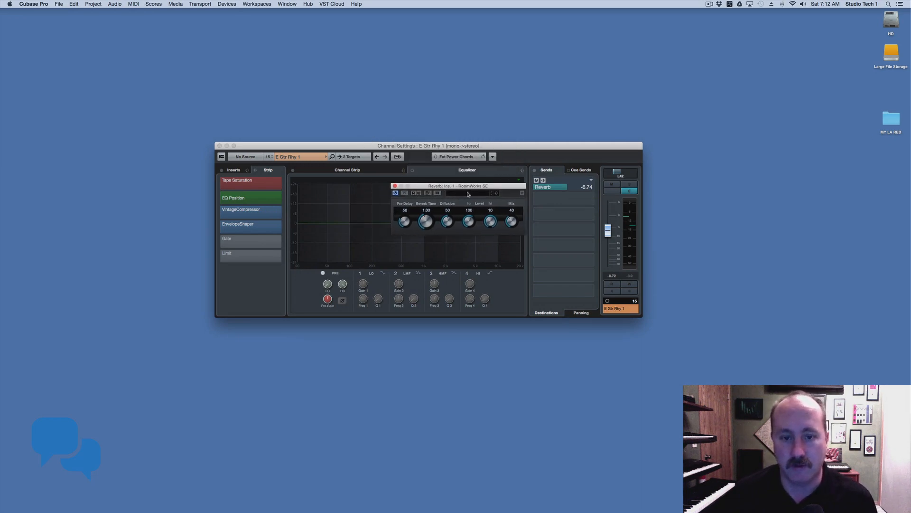
pyautogui.click(394, 186)
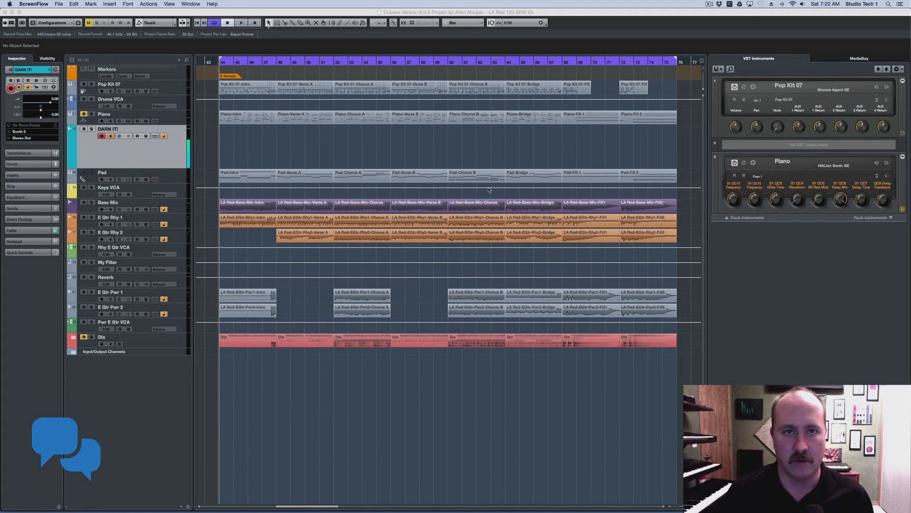
# Step: Select Bass Mic, E Gtr Rhy 1, Rhy E Gtr VCA and DARN IT! in turn to check how record enable follows the selection
pyautogui.click(179, 209)
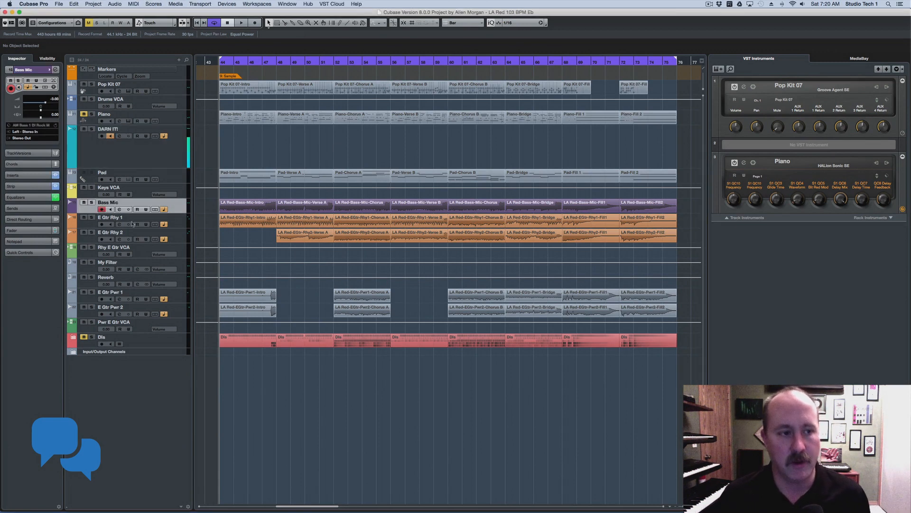
pyautogui.click(181, 221)
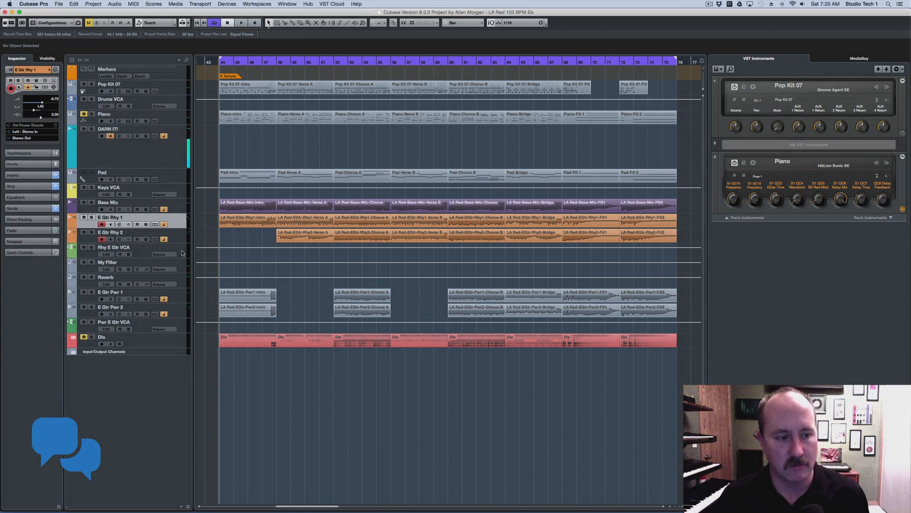
pyautogui.click(182, 253)
pyautogui.click(182, 210)
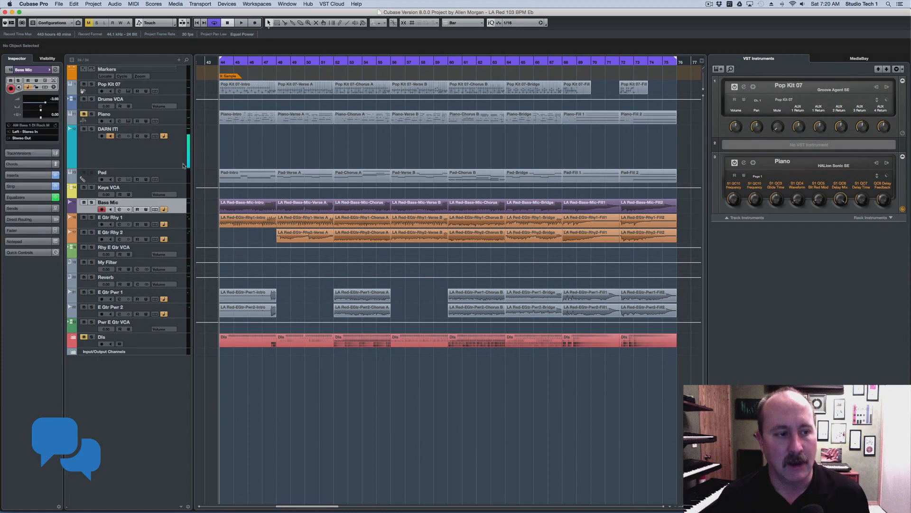
pyautogui.click(171, 152)
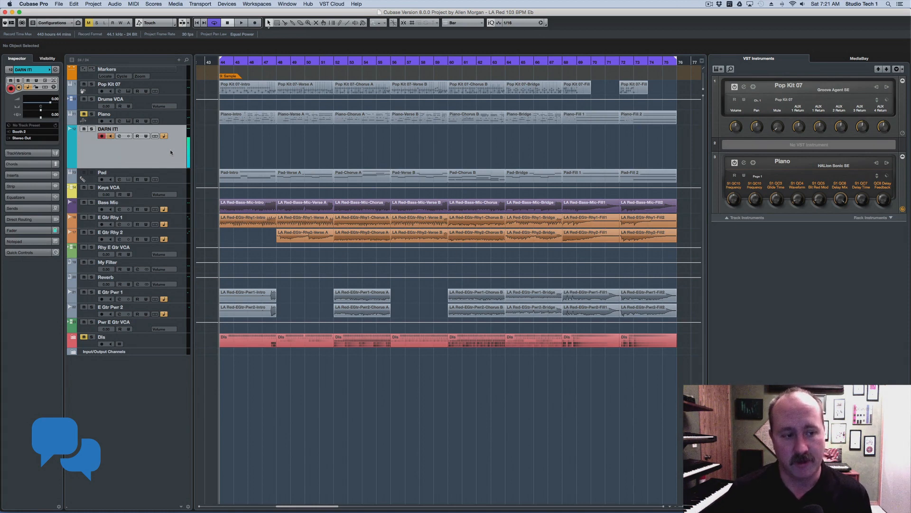
# Step: Record on DARN IT! while switching the selection to E Gtr Rhy 1, Bass Mic and back to DARN IT!, and stop recording
pyautogui.press('KP_Multiply')
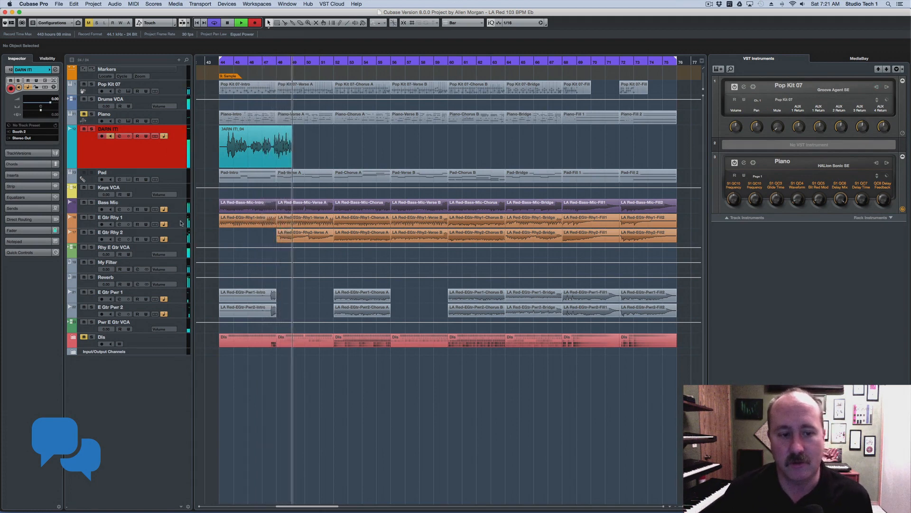
pyautogui.click(180, 223)
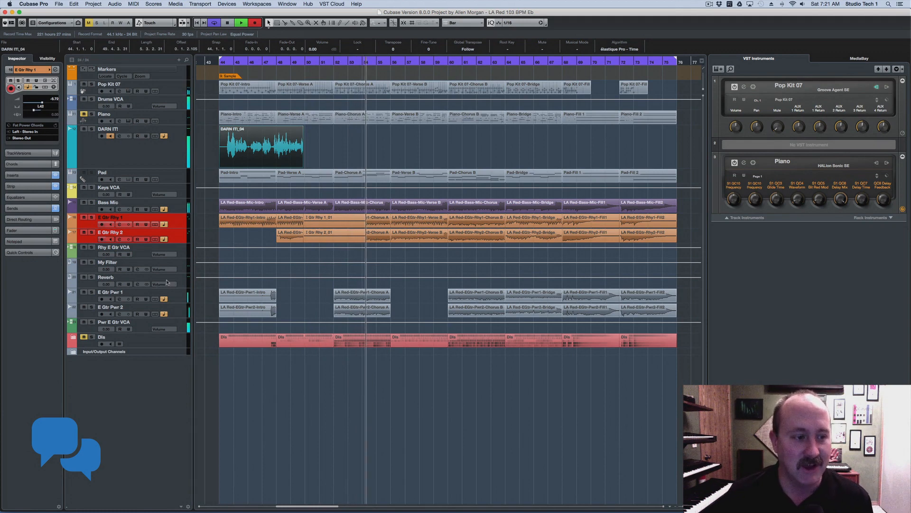
pyautogui.click(179, 205)
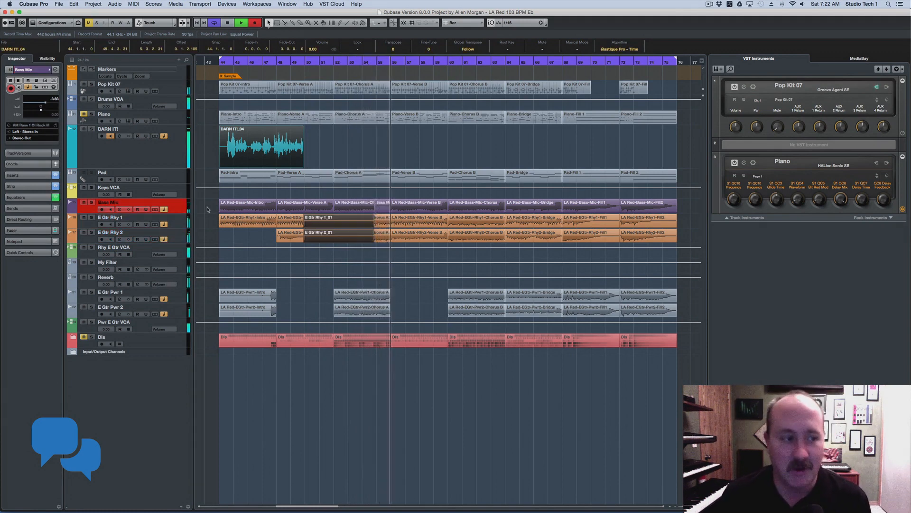
pyautogui.click(172, 146)
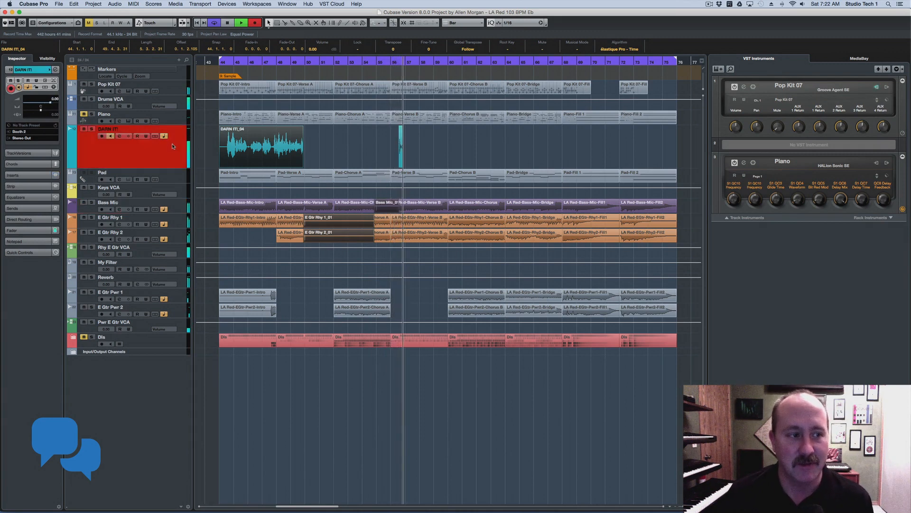
pyautogui.press('space')
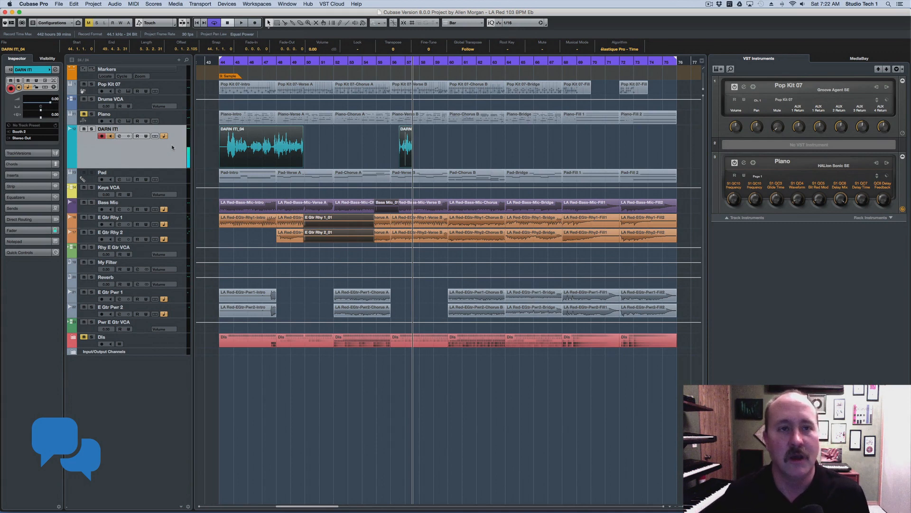
# Step: Turn off Enable Record on Selected Audio Track in the Project & MixConsole editing preferences
pyautogui.click(45, 3)
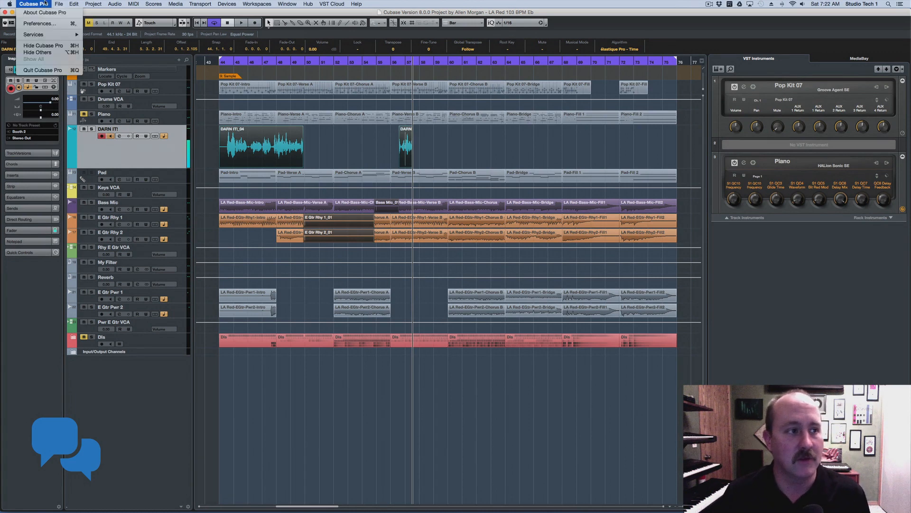
pyautogui.click(38, 24)
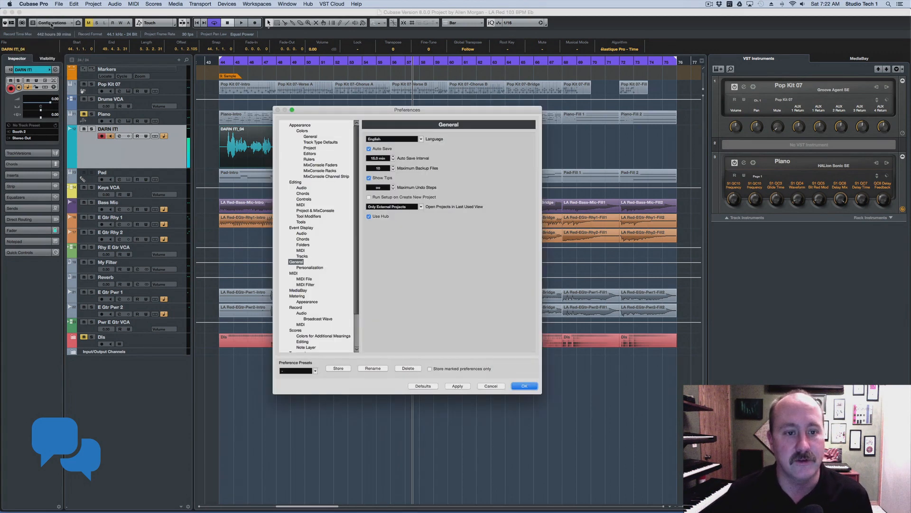
pyautogui.click(314, 211)
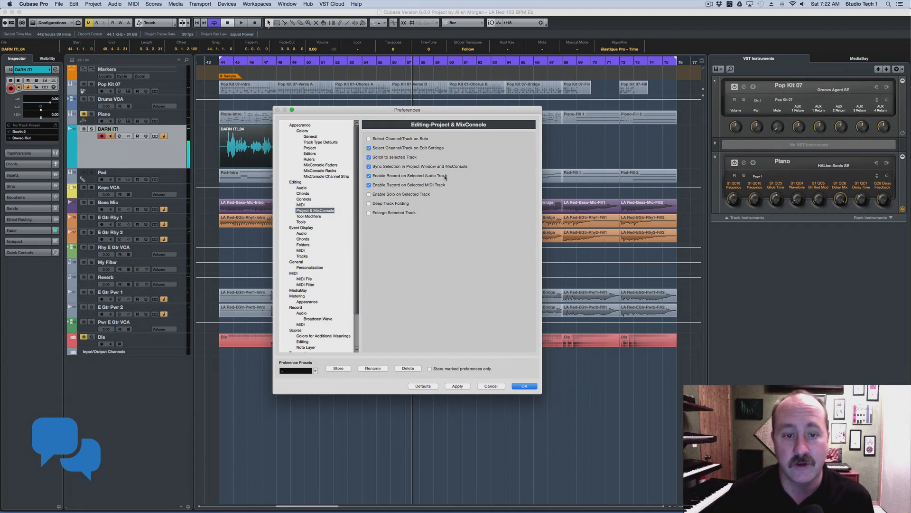
pyautogui.click(370, 176)
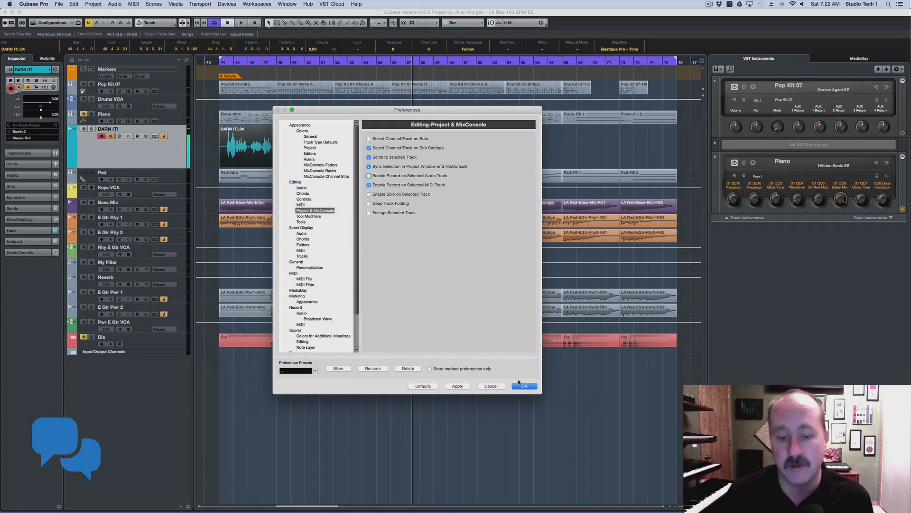
pyautogui.click(522, 386)
# Step: Undo the test recordings on the DARN IT!, Bass Mic, E Gtr Rhy 1 and E Gtr Rhy 2 tracks
pyautogui.press('super+z')
pyautogui.press('super+z')
pyautogui.press('super+z')
pyautogui.press('super+z')
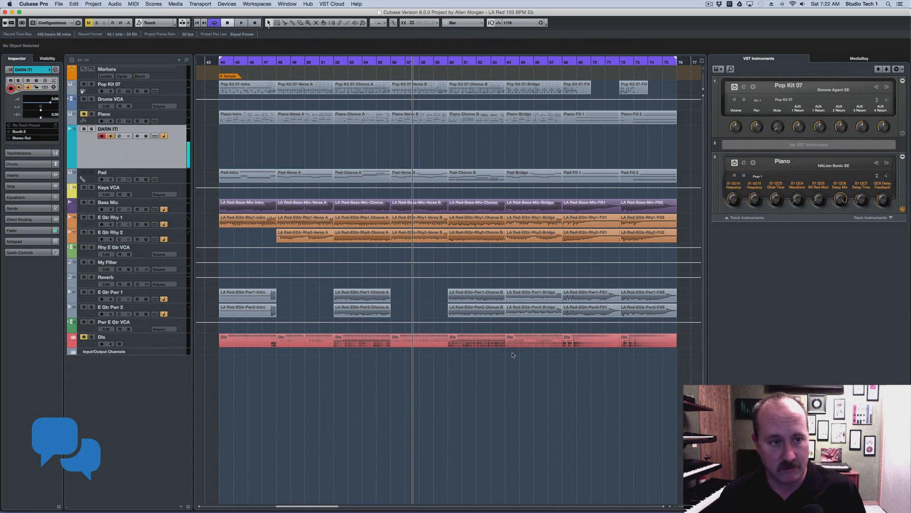
# Step: Start recording DARN IT! from the left locator and show the channel faders of E Gtr Rhy 2 and Bass Mic during the take
pyautogui.press('KP_1')
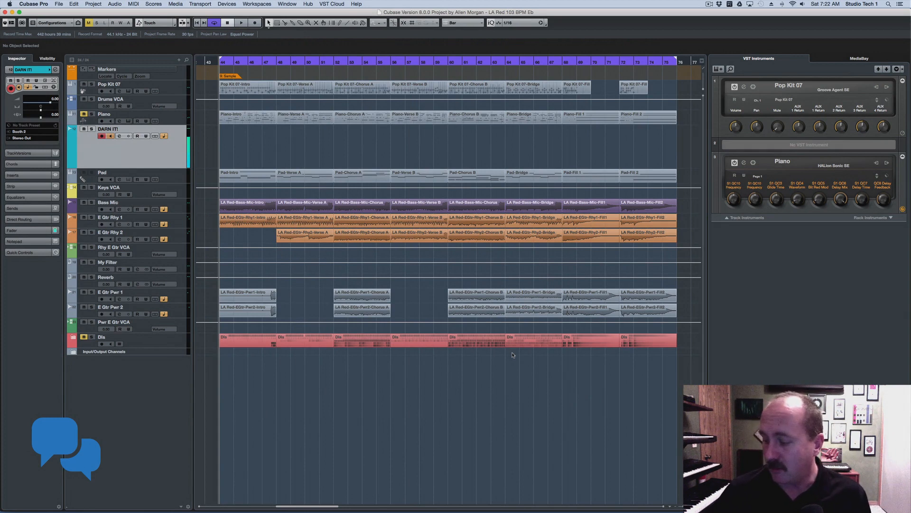
pyautogui.press('KP_Multiply')
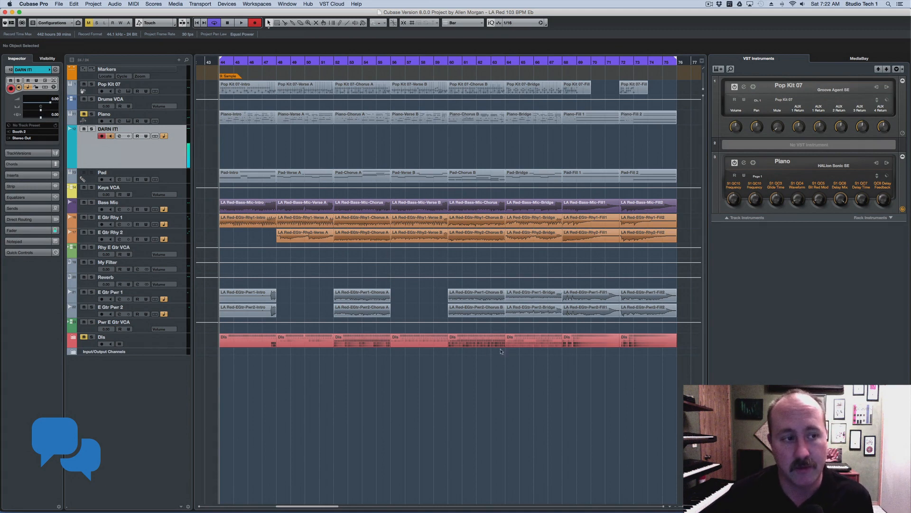
pyautogui.click(181, 240)
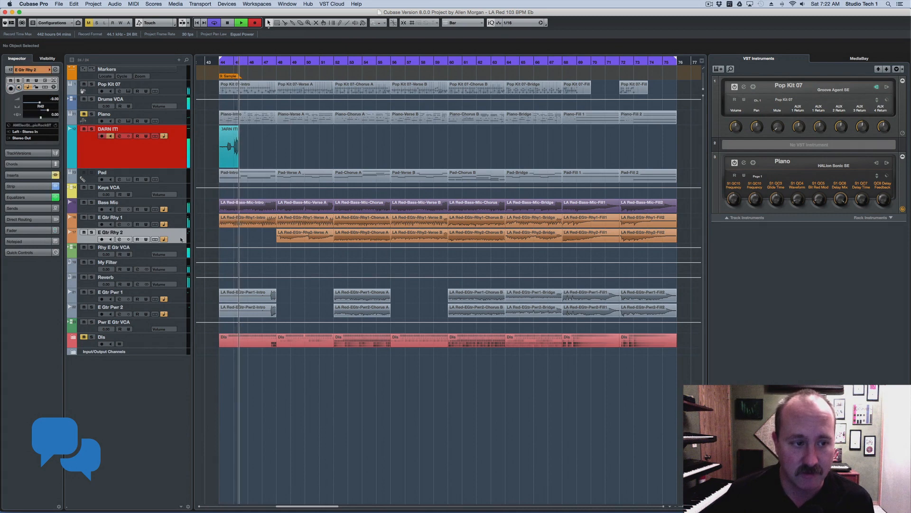
pyautogui.click(28, 231)
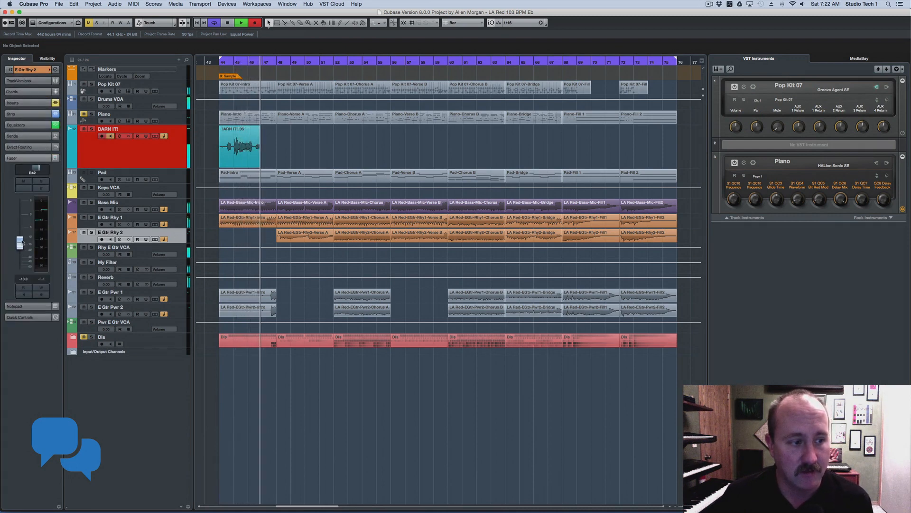
pyautogui.click(174, 204)
pyautogui.click(20, 226)
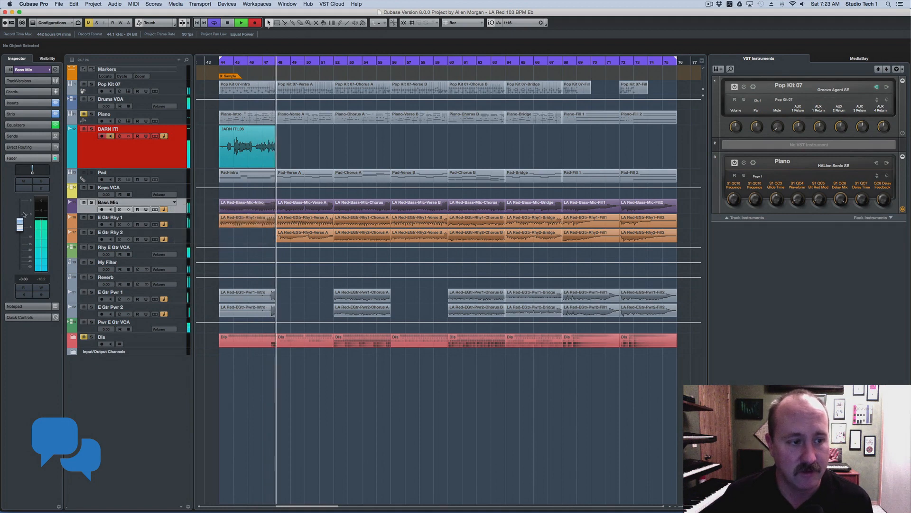
# Step: Select Keys VCA, My Filter and Bass Mic while recording continues, lower the Bass Mic fader, and stop the take
pyautogui.click(182, 189)
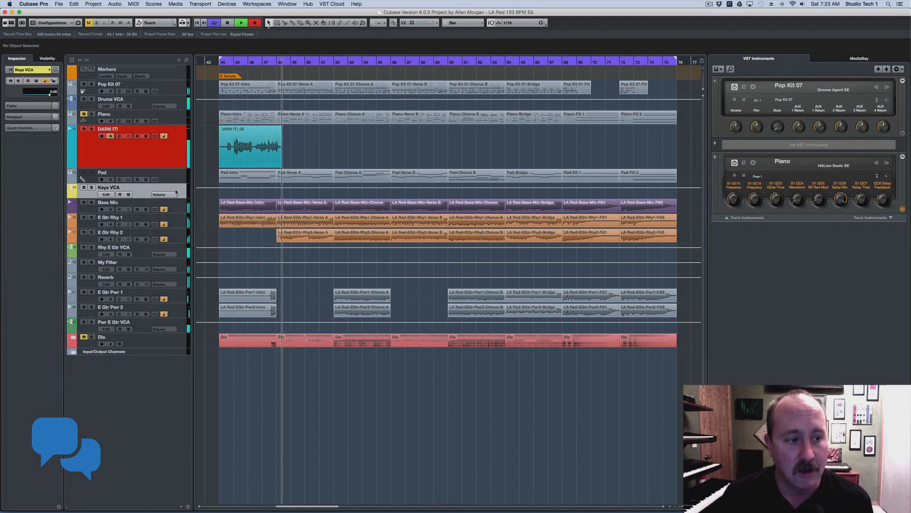
pyautogui.click(179, 265)
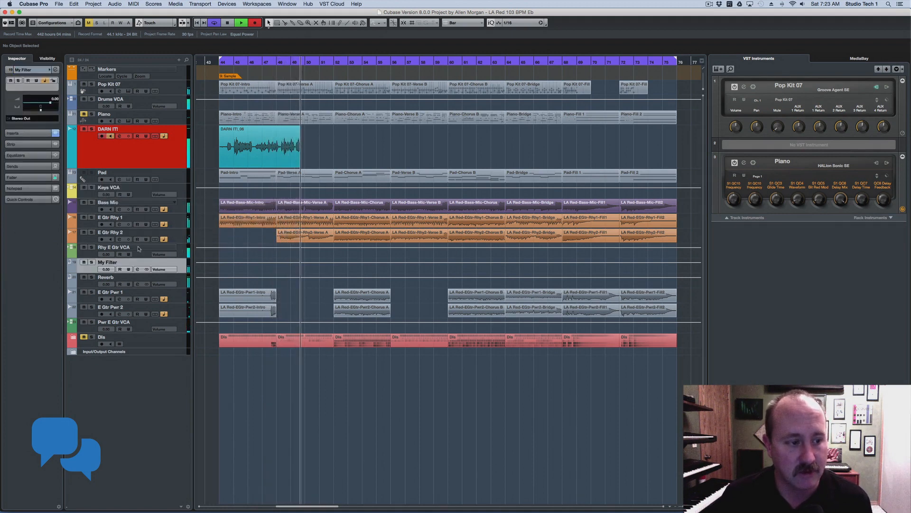
pyautogui.click(178, 209)
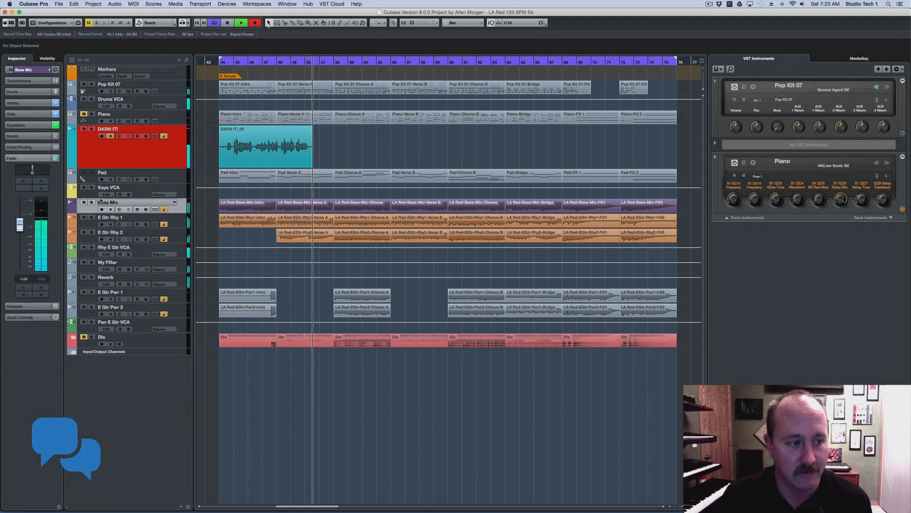
pyautogui.moveTo(20, 237); pyautogui.dragTo(19, 234)
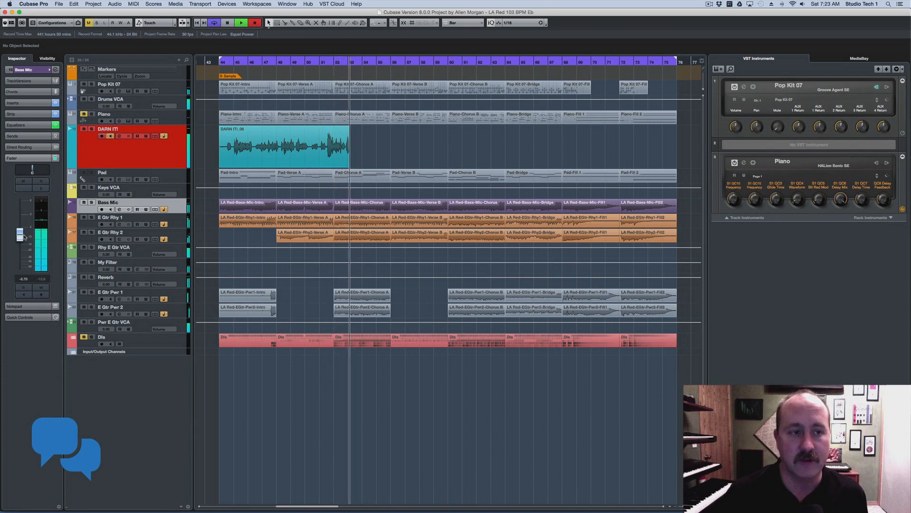
pyautogui.press('space')
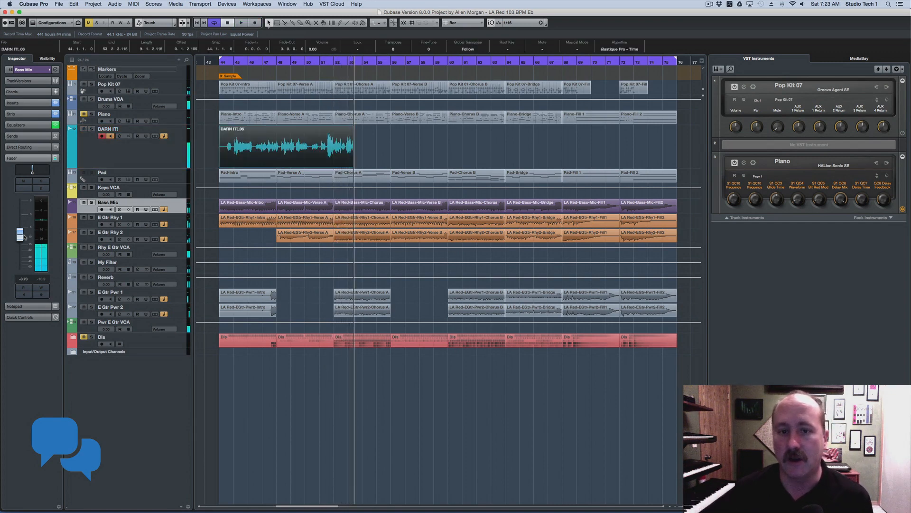